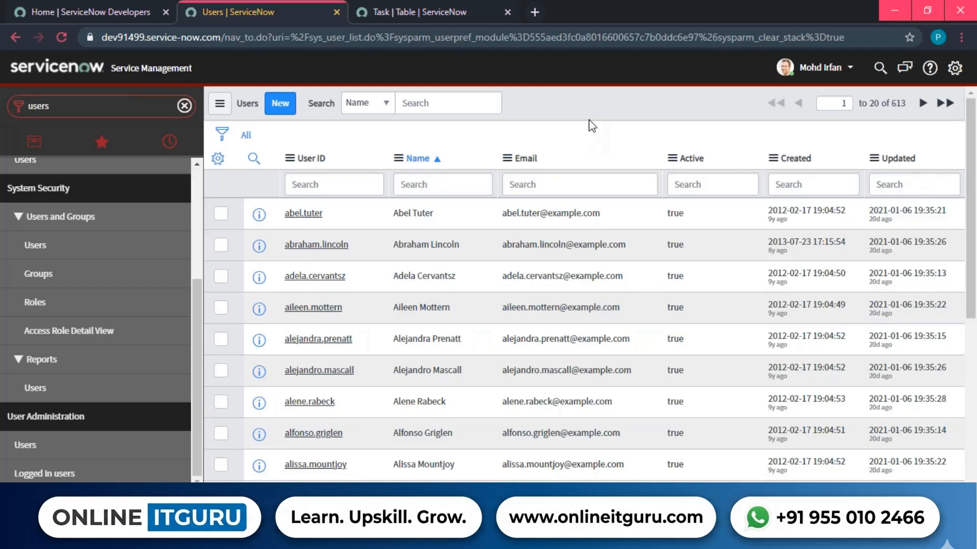
Try to open a blank user record by entering sys_user.do in the navigator.
left_click(282, 107)
double_click(118, 113)
type("sys_user.do")
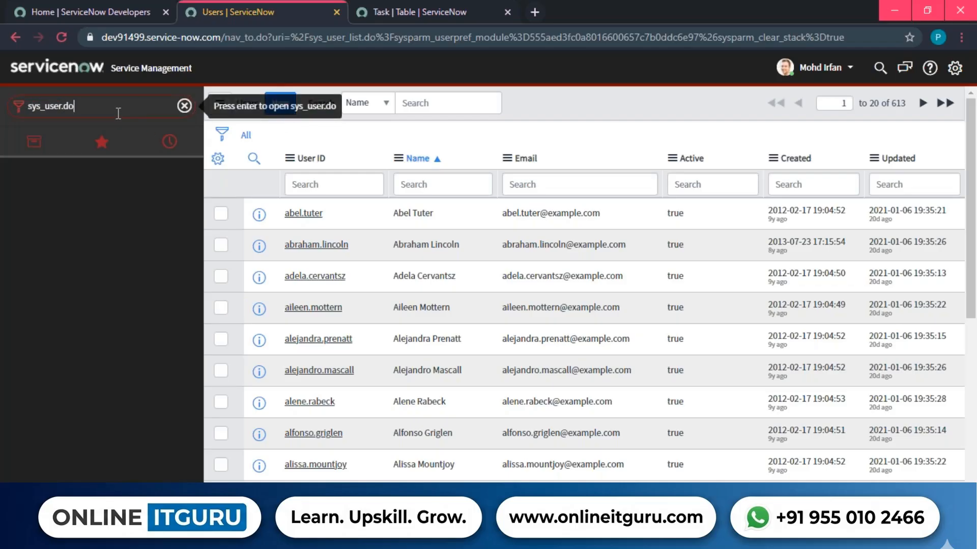
key("Return")
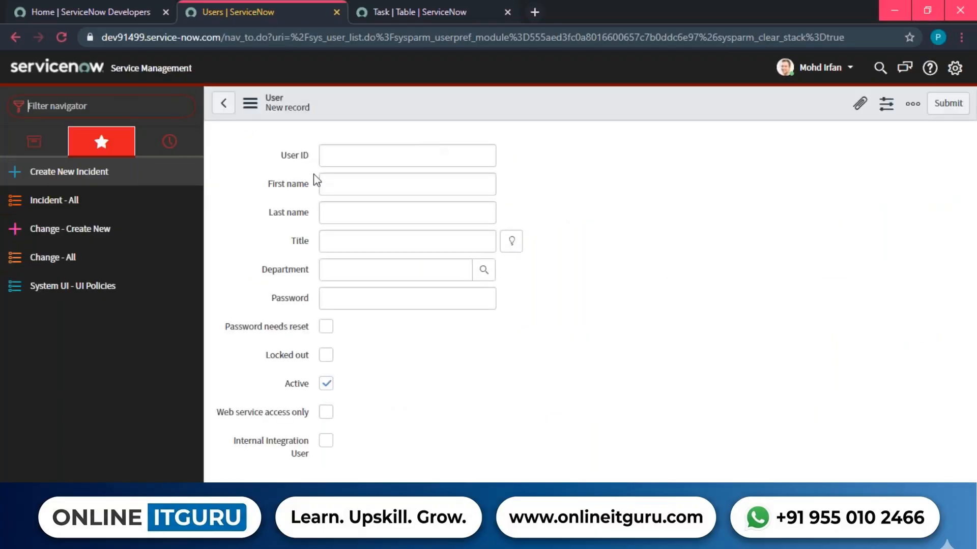
Filter the navigator for 'users', open the Users list and start a new record.
left_click(109, 102)
type("users")
scroll(104, 280, "down", 3)
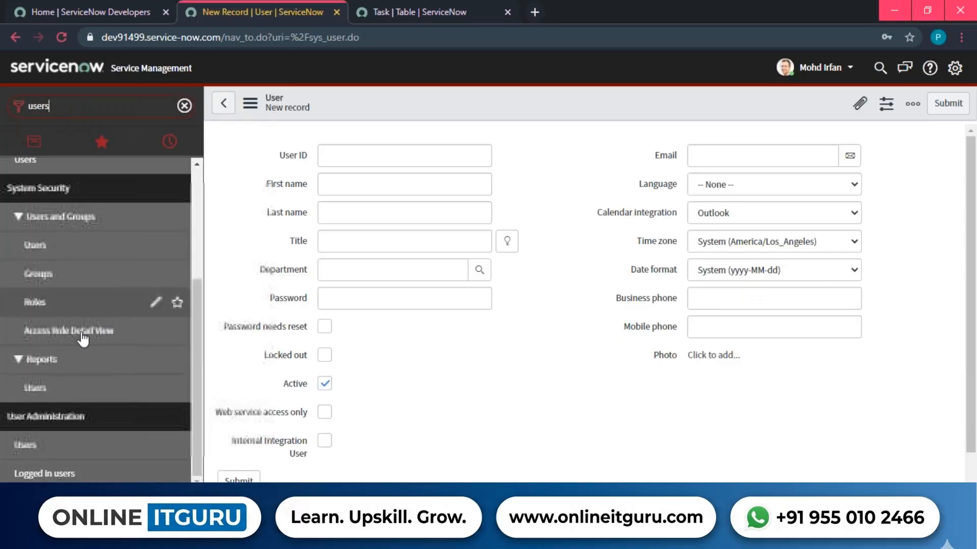
left_click(25, 445)
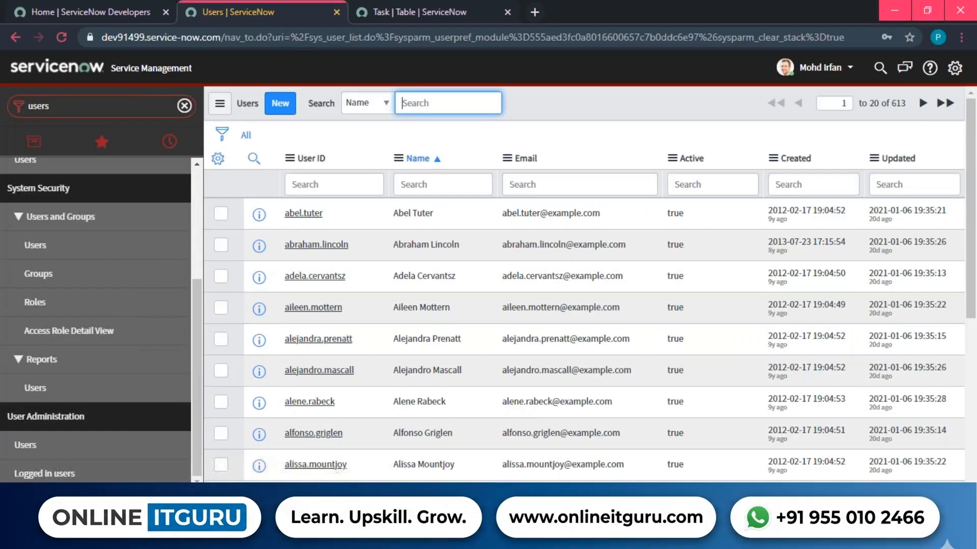
left_click(280, 104)
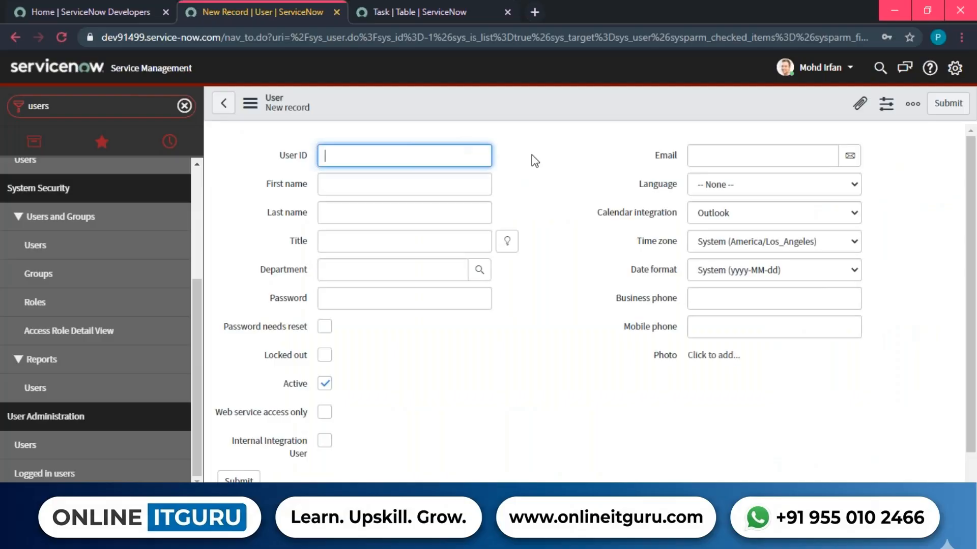
Dismiss the saved-login suggestions on User ID and finish the earlier Paint text box.
left_click(346, 159)
left_click(658, 166)
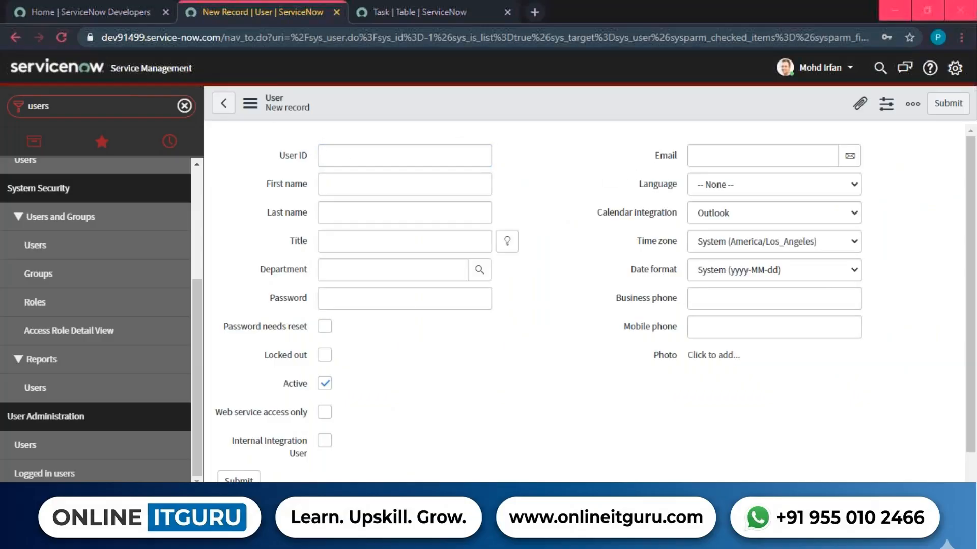
key("alt+Tab")
left_click(460, 352)
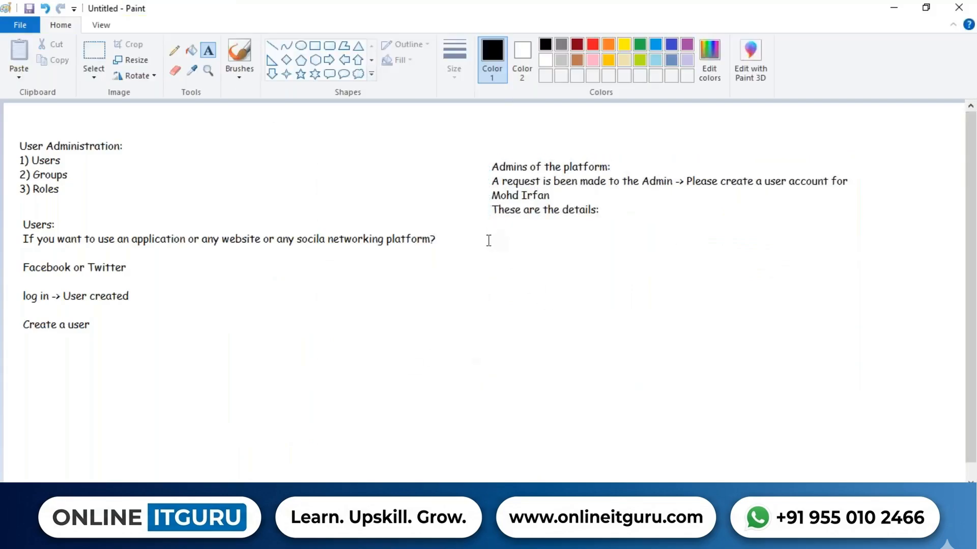
Add a Paint text box headed 'Unique:' with item 1 giving the new user's e-mail address.
left_click_drag(489, 238, 877, 387)
type("Unique")
key("BackSpace")
key("BackSpace")
key("BackSpace")
key("BackSpace")
type("iequ")
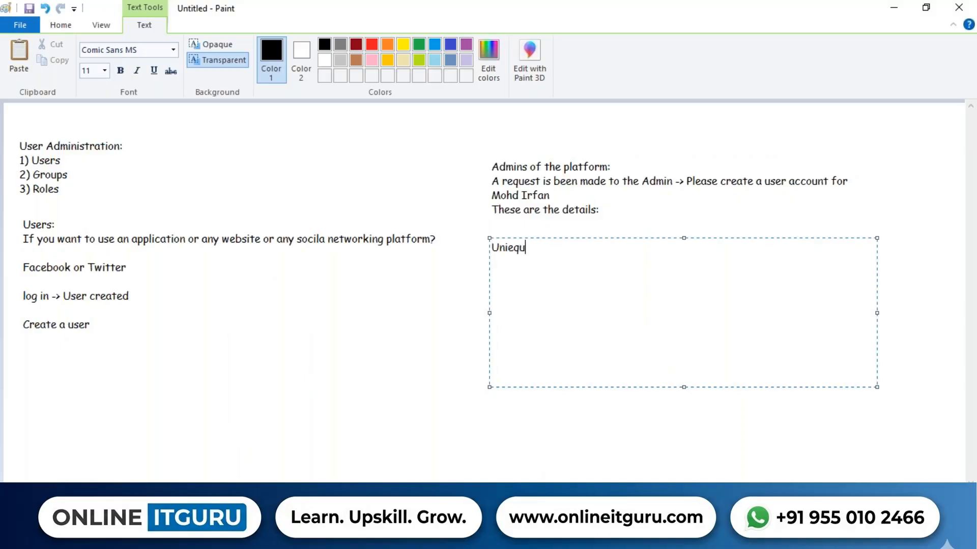
key("BackSpace")
key("BackSpace")
key("BackSpace")
type("que:")
key("Return")
type("1)")
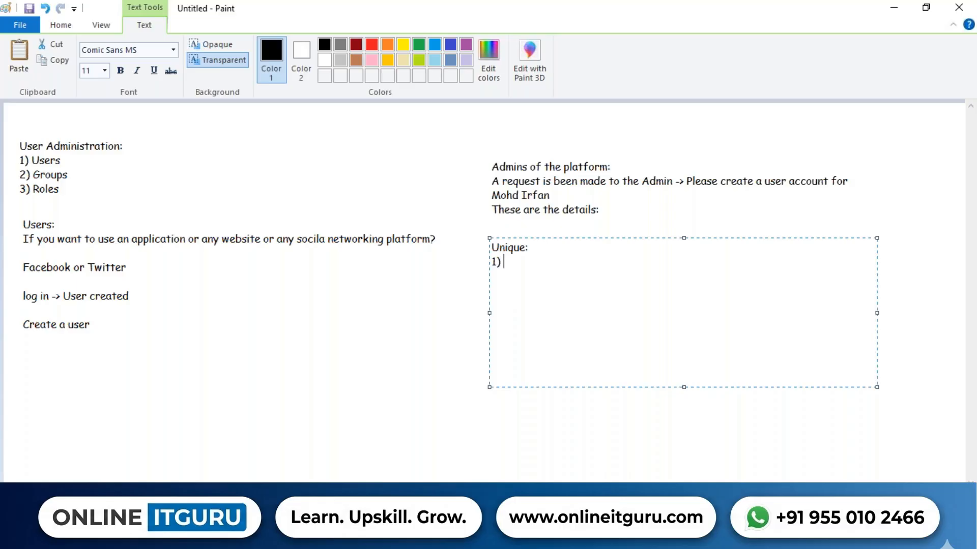
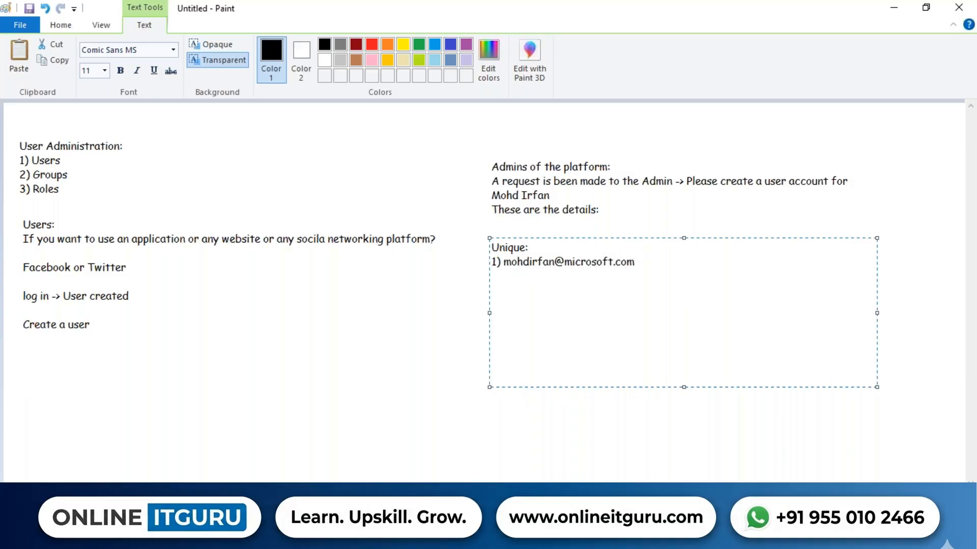
key("shift+Home")
key("shift+Right")
key("shift+Right")
key("shift+Right")
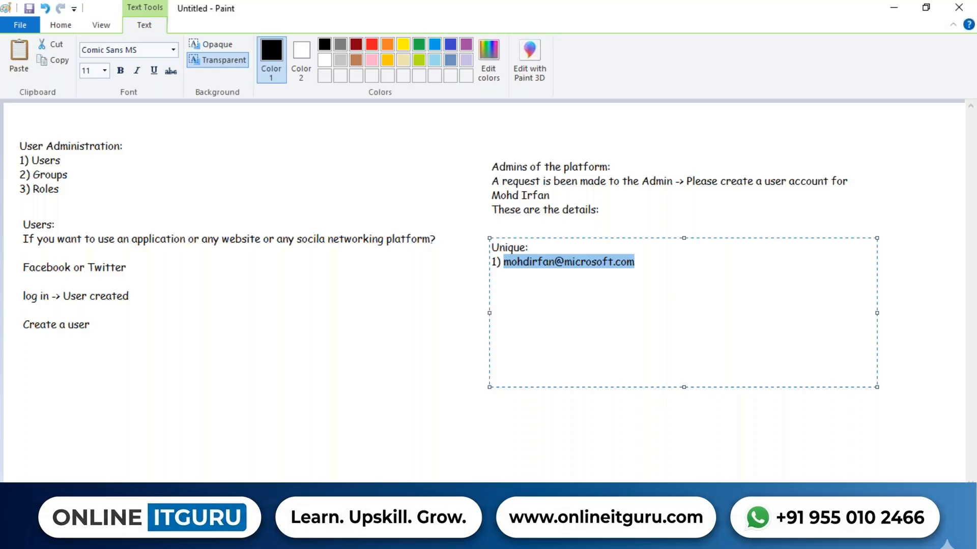
Note the e-mail's name part as '-> User id' and add item '2) employee id'.
left_click(635, 262)
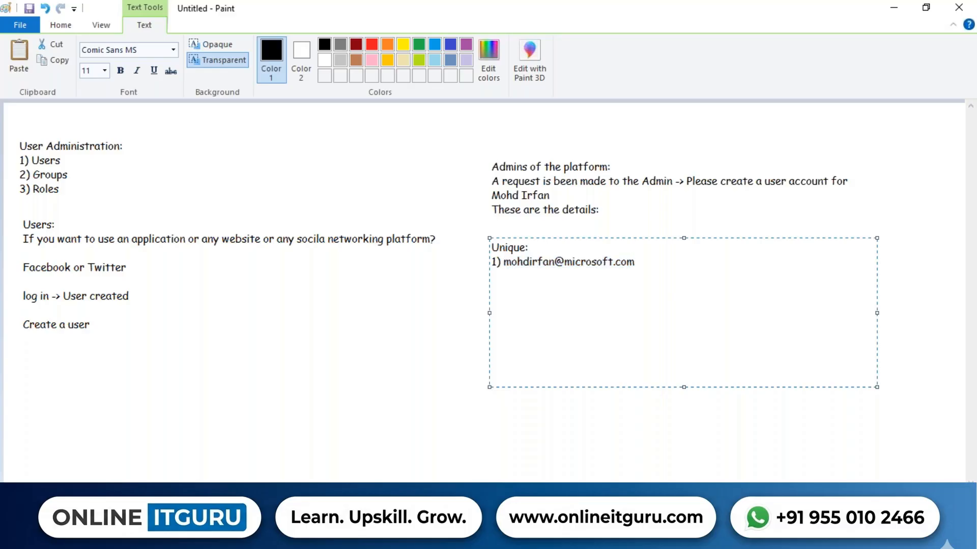
key("Return")
key("Return")
double_click(535, 262)
key("ctrl+c")
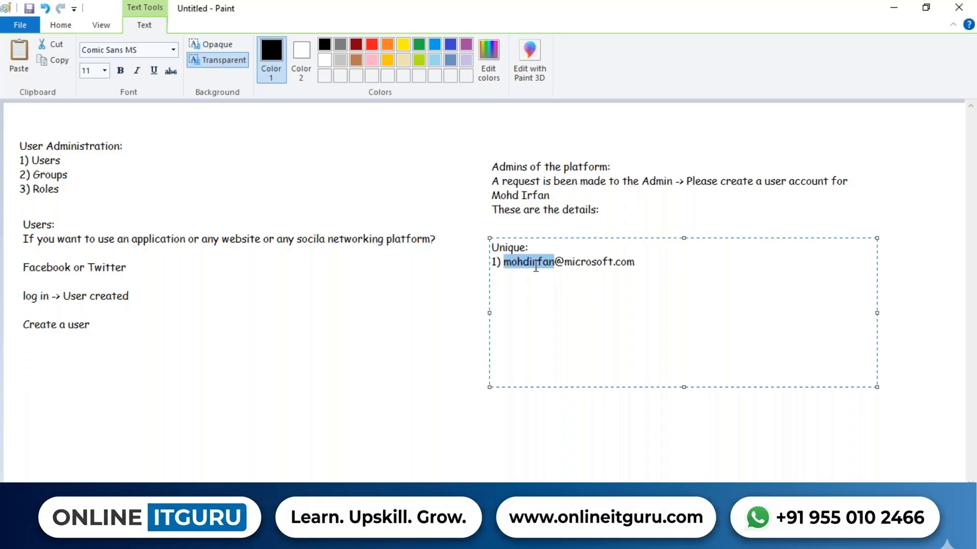
left_click(611, 279)
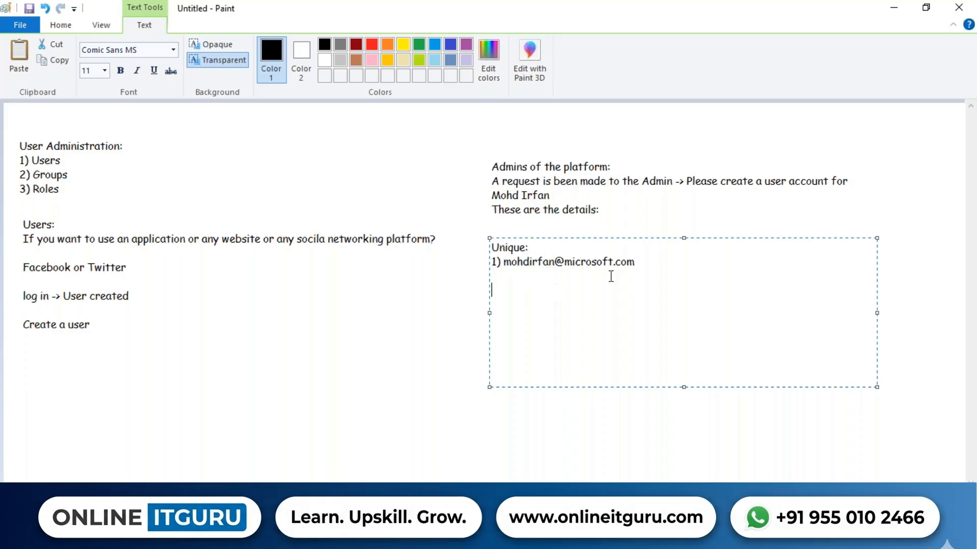
key("ctrl+v")
type("-> User id")
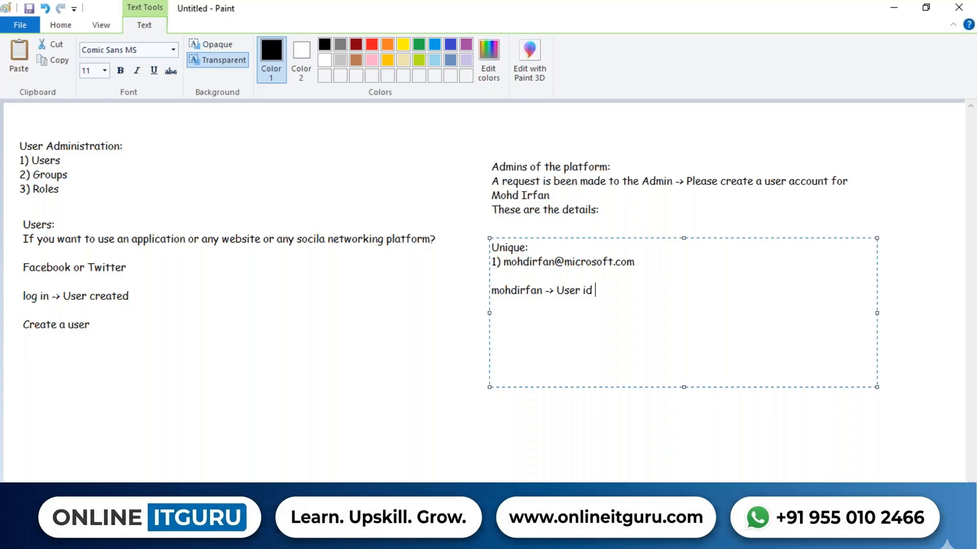
key("Return")
key("Return")
type("2) employee id")
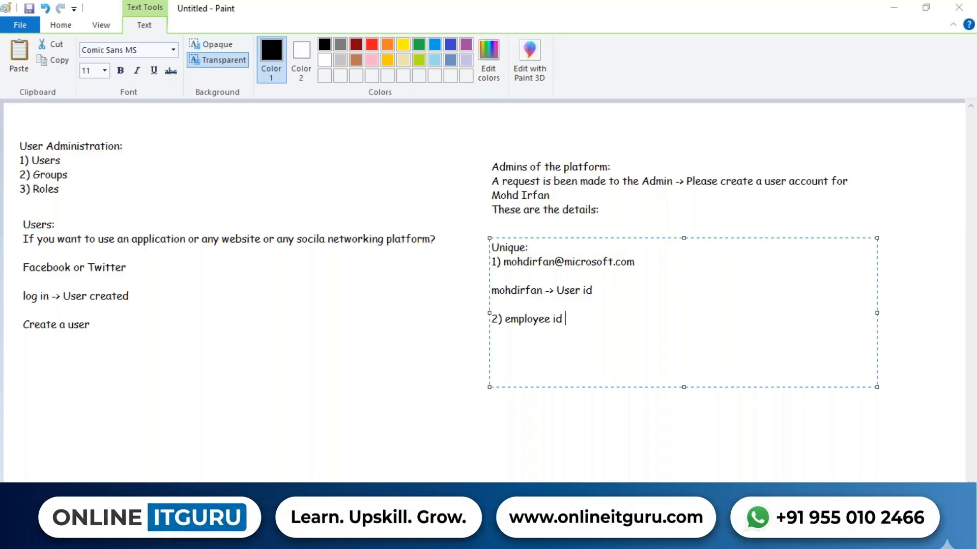
key("alt+Tab")
Type the user's e-mail into User ID, then trim off the domain part.
left_click(445, 147)
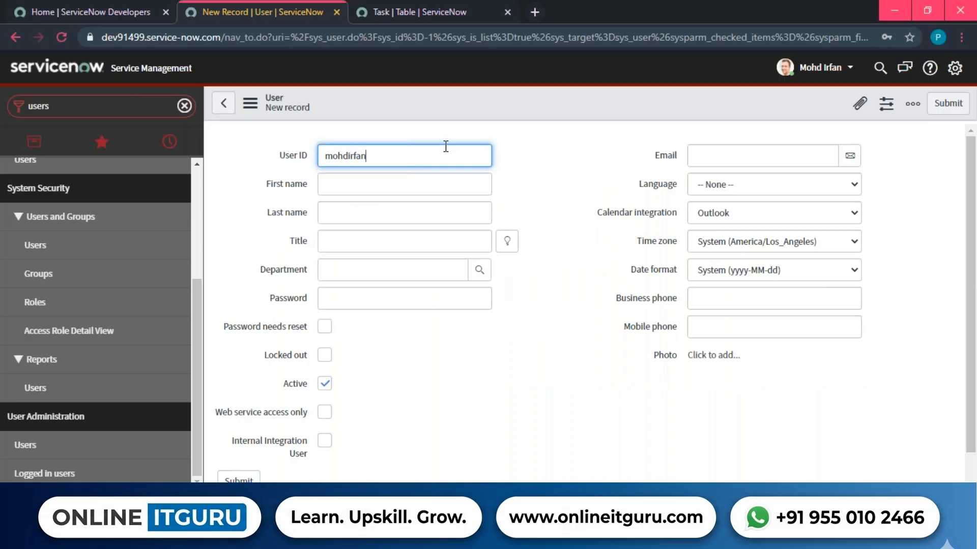
key("shift+Left")
key("shift+Left")
key("shift+Left")
key("shift+Left")
key("shift+Left")
key("shift+Left")
key("shift+Left")
key("shift+Left")
key("shift+Left")
key("shift+Left")
key("shift+Left")
key("shift+Left")
key("shift+Left")
key("shift+Left")
key("BackSpace")
key("Tab")
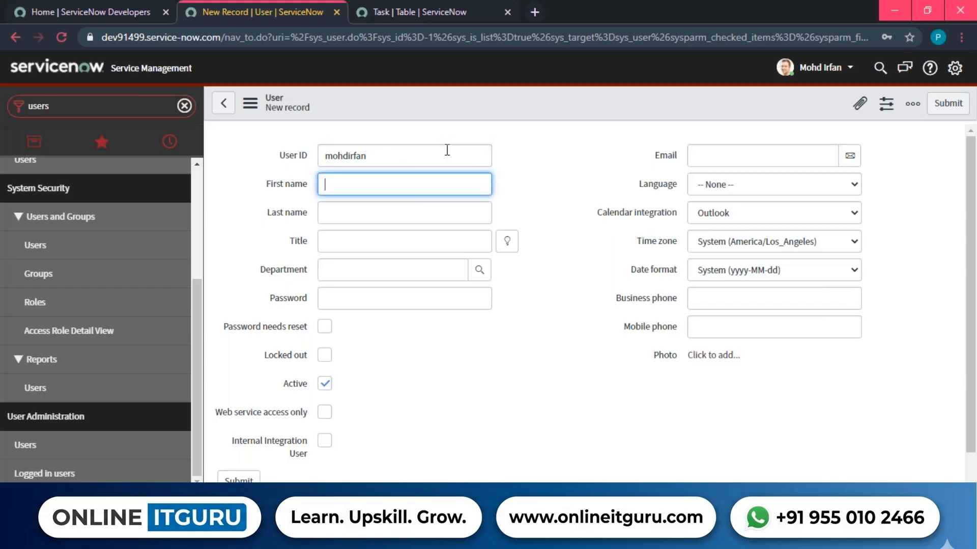
left_click_drag(264, 159, 311, 158)
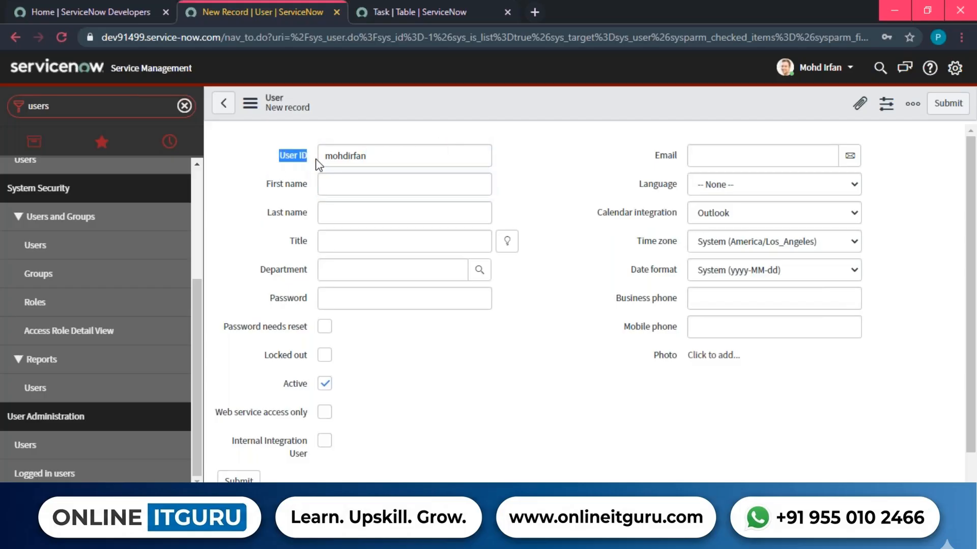
Replace the User ID with the name-based ID and fill in the user's first and last name.
left_click_drag(382, 158, 310, 149)
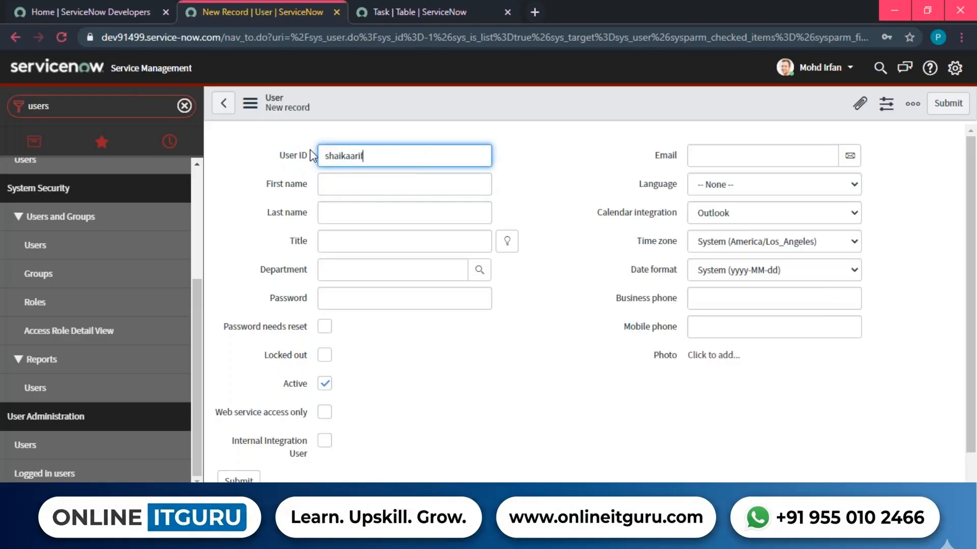
key("Tab")
key("Tab")
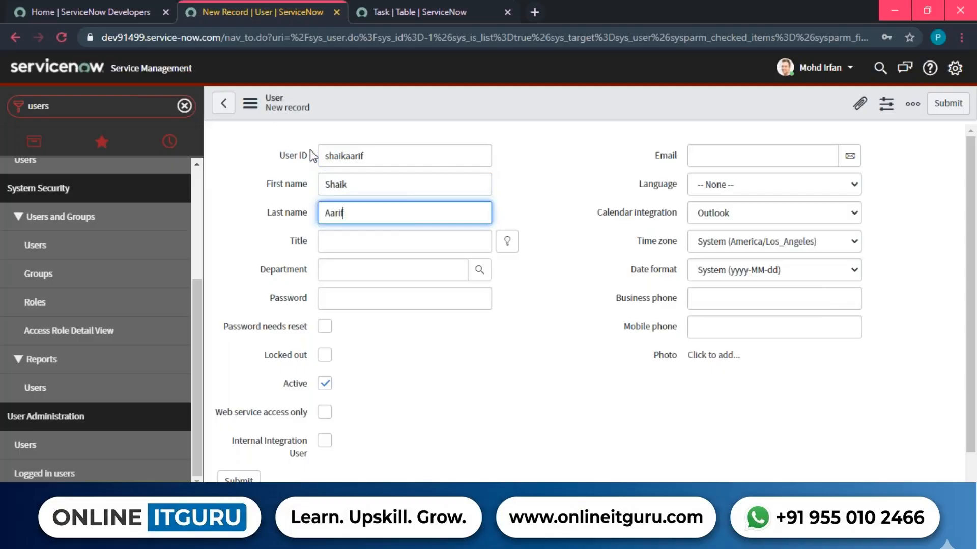
left_click(304, 239)
double_click(300, 241)
left_click(566, 316)
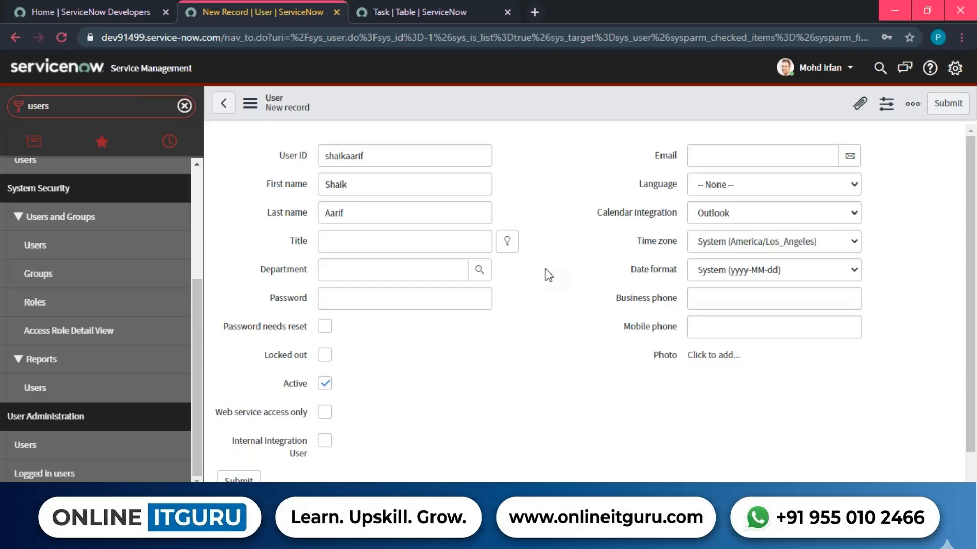
Set the user's Title to 'IT Technician' from the job title list.
left_click(506, 241)
left_click_drag(368, 148, 445, 102)
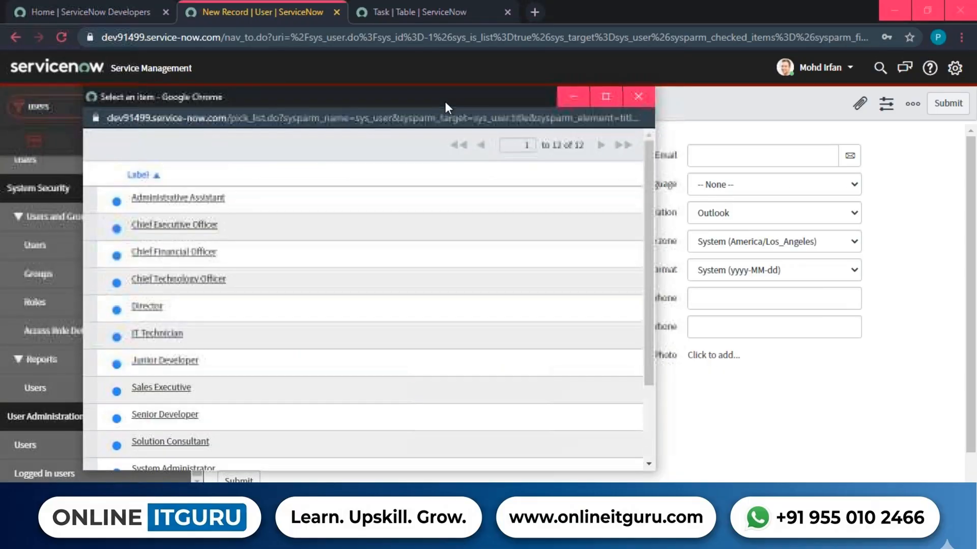
left_click(159, 334)
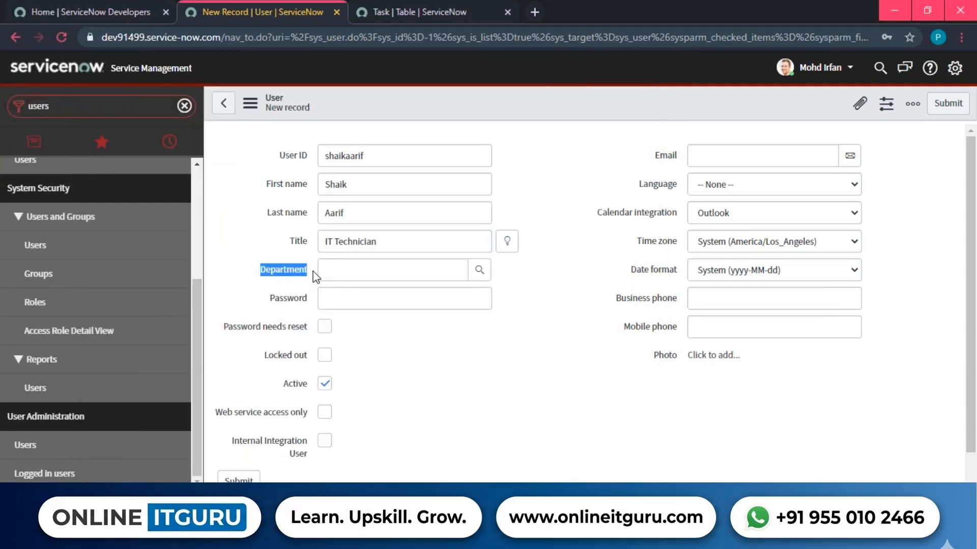
Choose IT as the user's Department, then finish the earlier text block in the Paint notes.
left_click(472, 275)
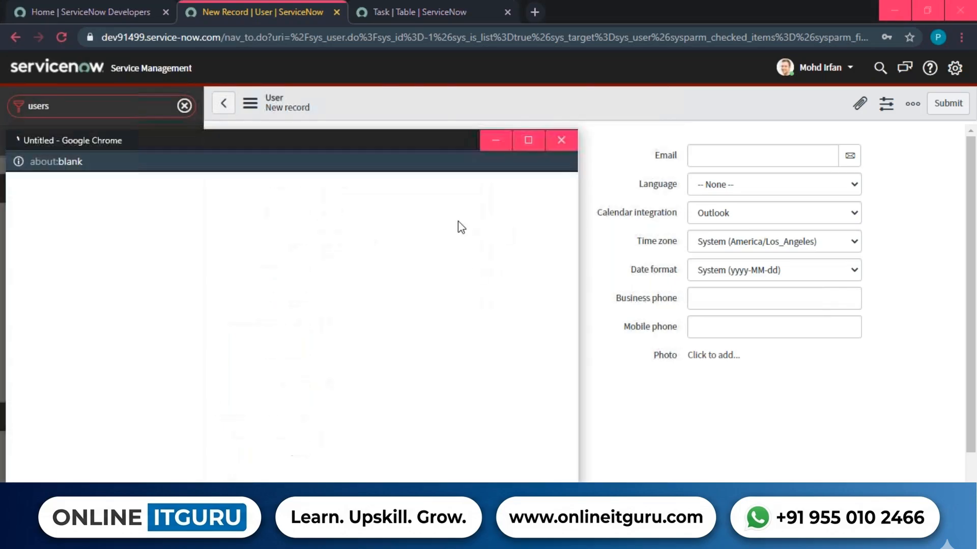
left_click_drag(372, 118, 417, 100)
left_click(103, 356)
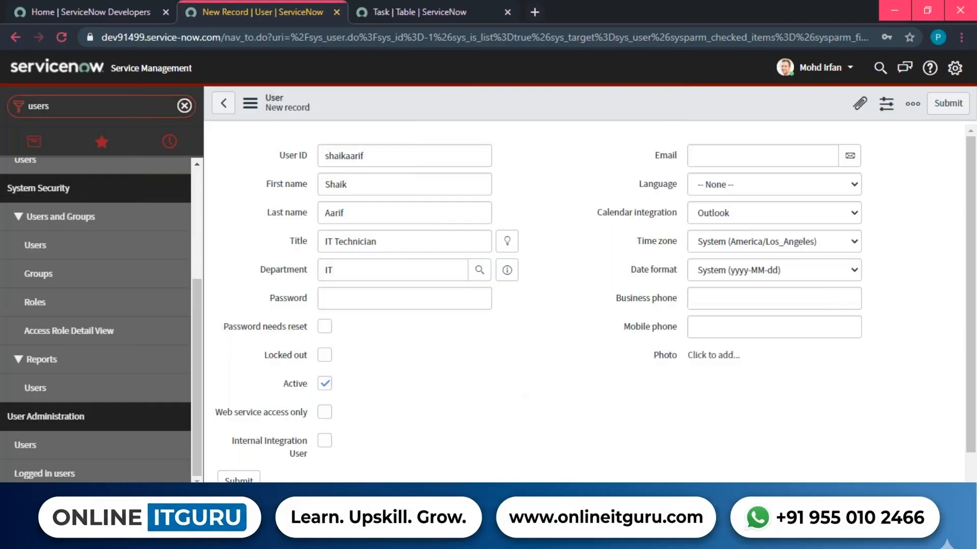
key("alt+Tab")
left_click(468, 387)
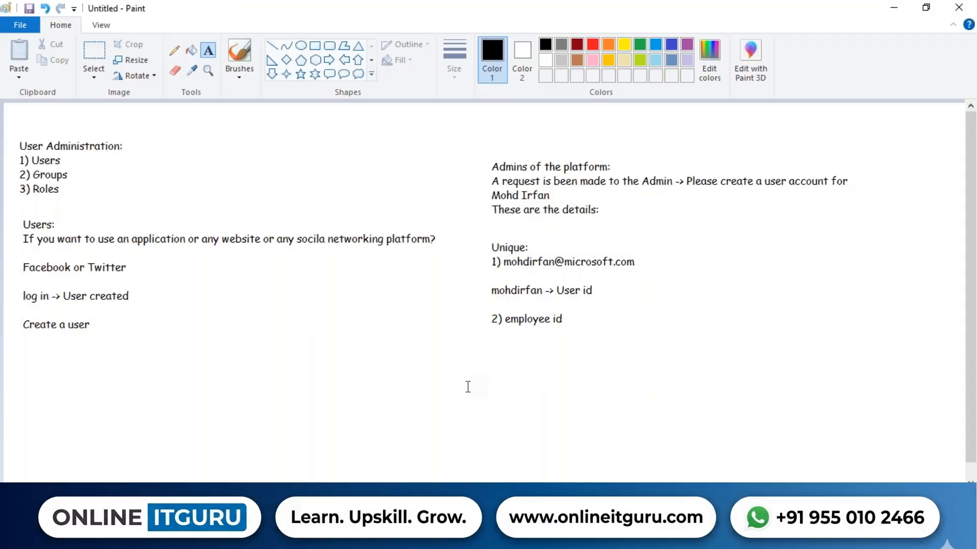
Add a Paint note: 'Temporary password -> One time password', 'user id and password (OTP)', 'Please change your password'.
left_click_drag(487, 351, 844, 444)
type("Temporary password -> ")
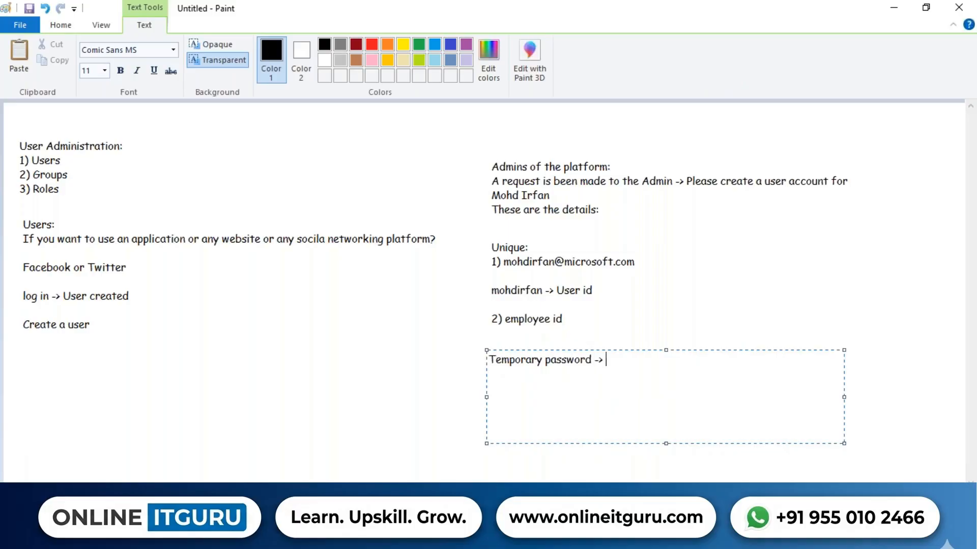
type("One time password")
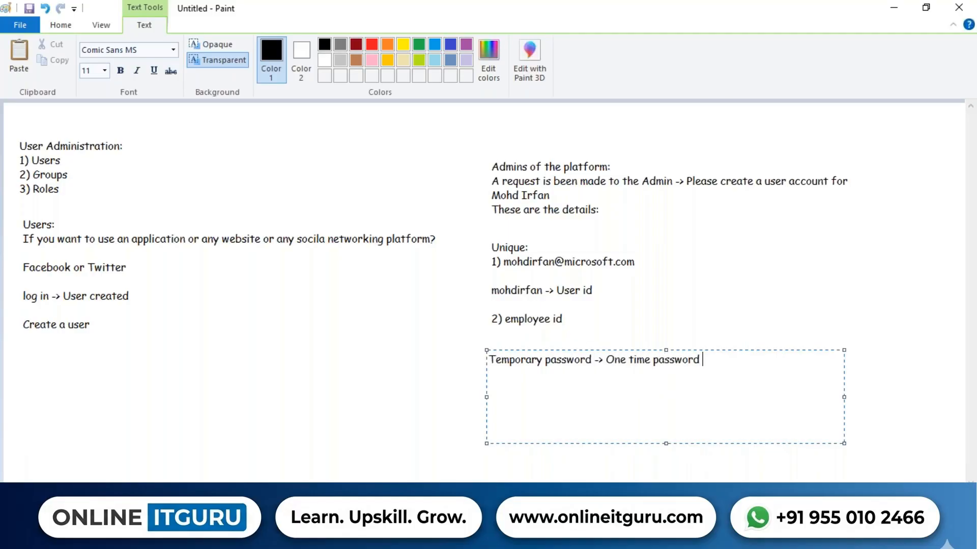
key("Return")
type("user id ")
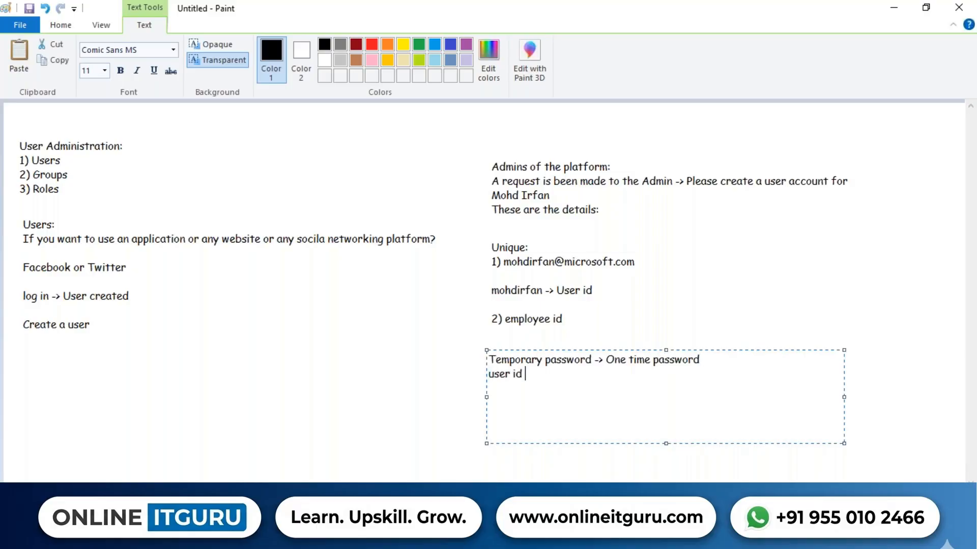
type("and password ")
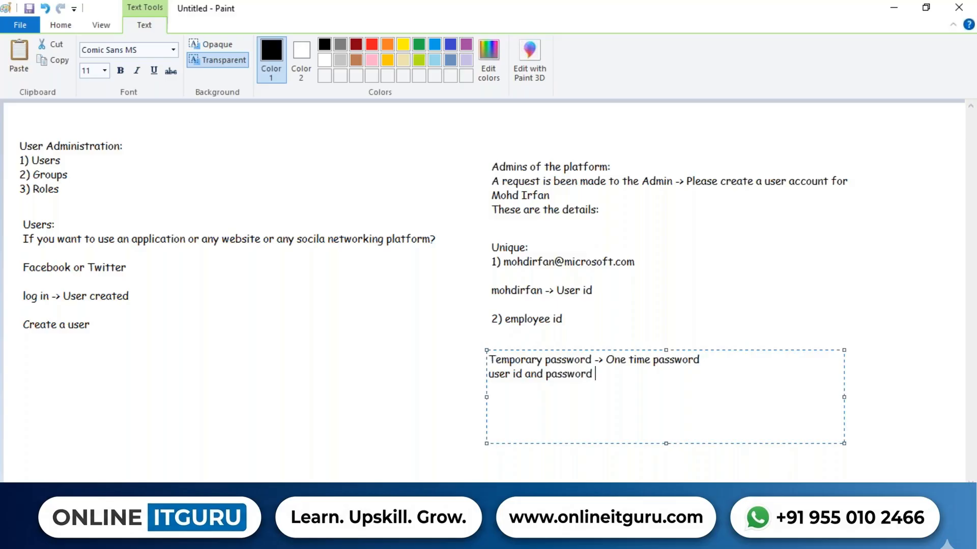
type("(OTP)")
key("Return")
type("Please ch")
key("BackSpace")
key("BackSpace")
type("change y")
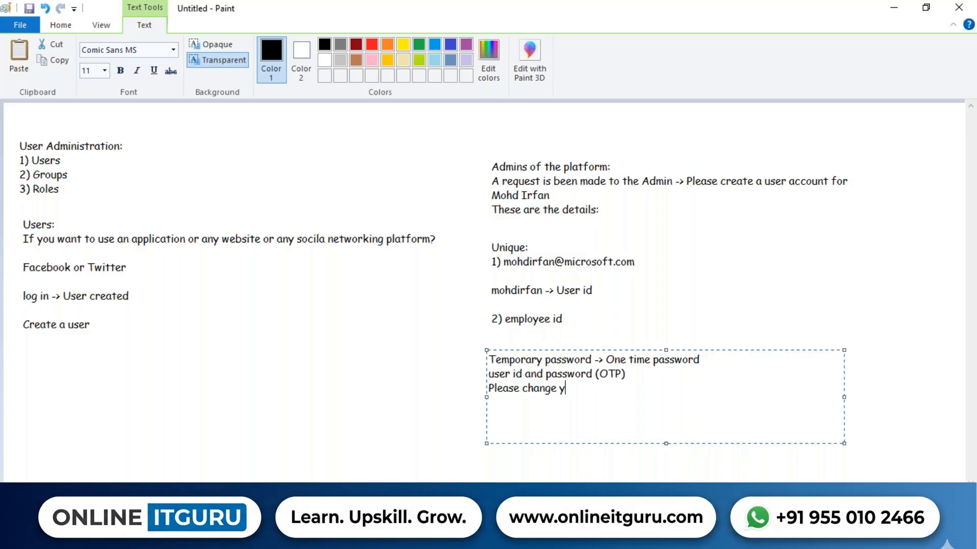
type("our password")
List three password-change steps: retype the old password, type the new one, confirm it.
key("Return")
type("1) Retype th")
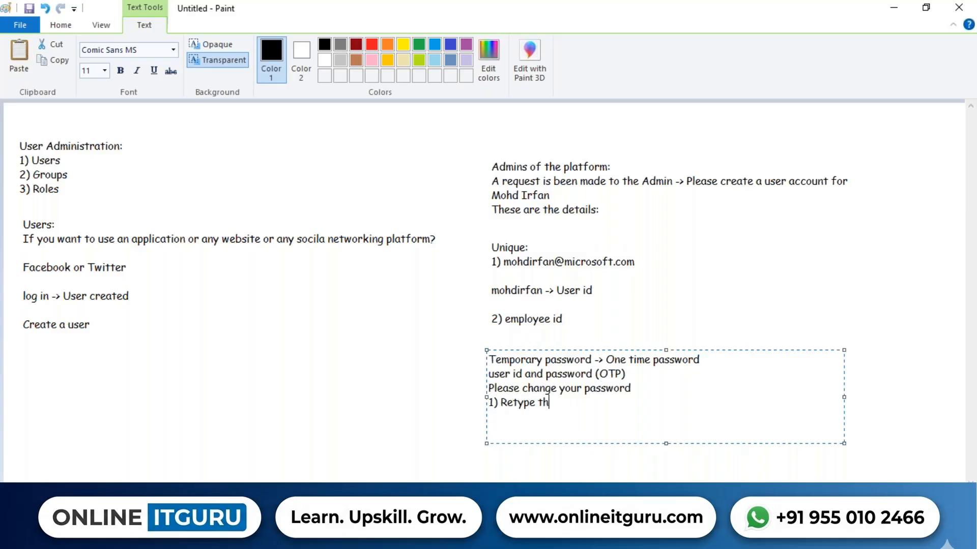
type("e old password")
key("Return")
type("2")
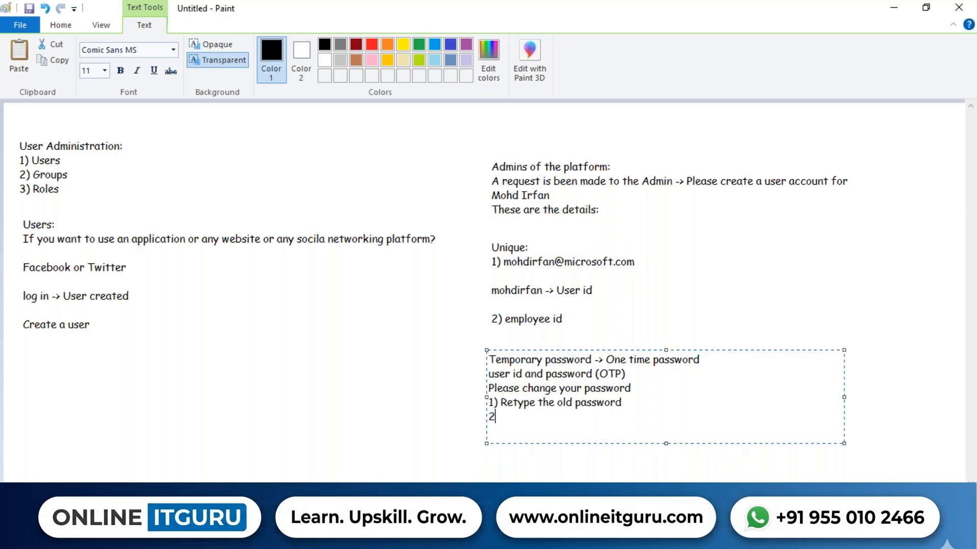
type(") Type new your ne")
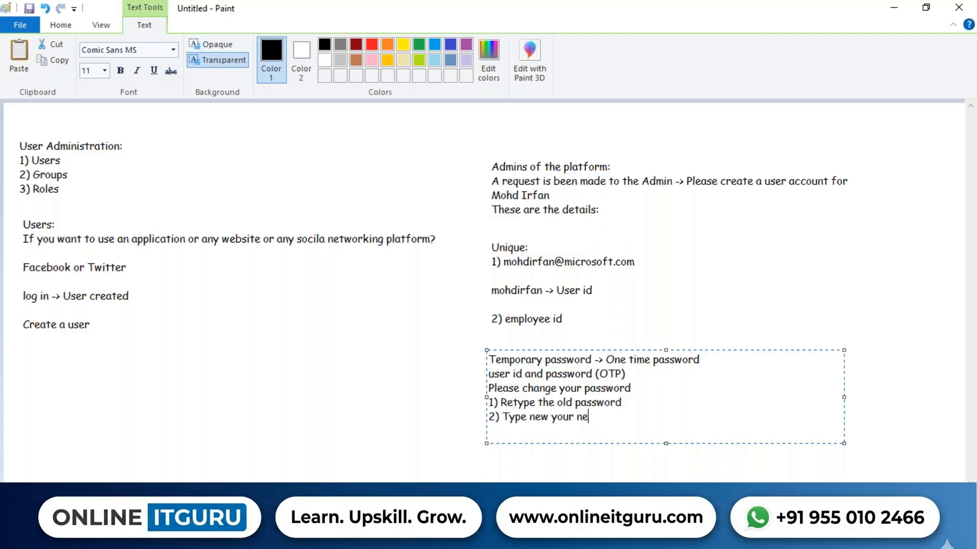
type("w password")
key("Return")
type("3) Confirm ")
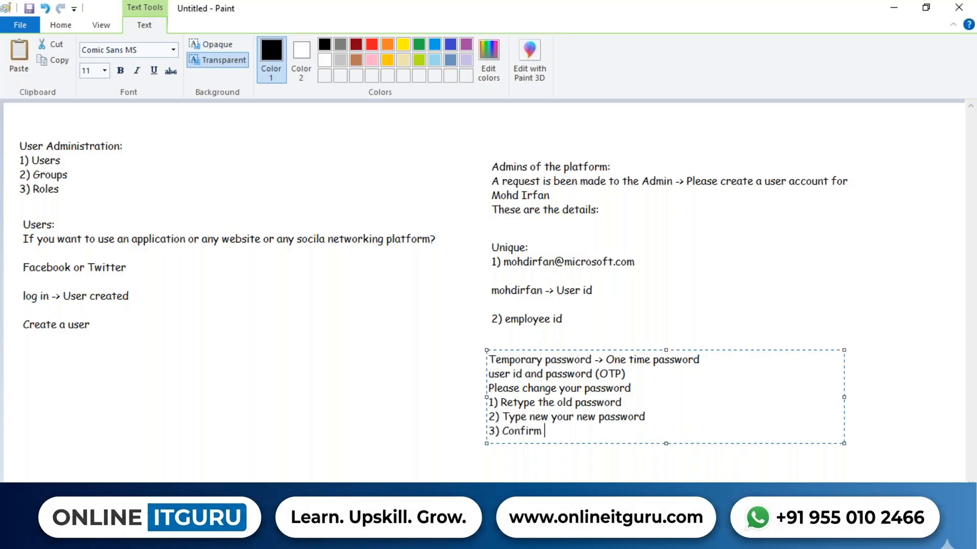
type("your newe password")
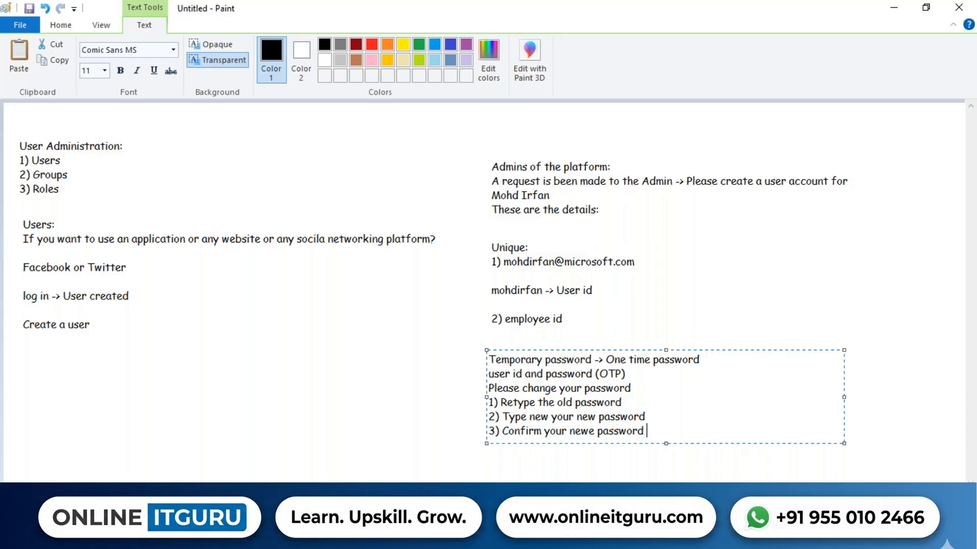
key("alt+Tab")
Enter a masked temporary password in the new user's Password field.
left_click(436, 300)
type("•••••")
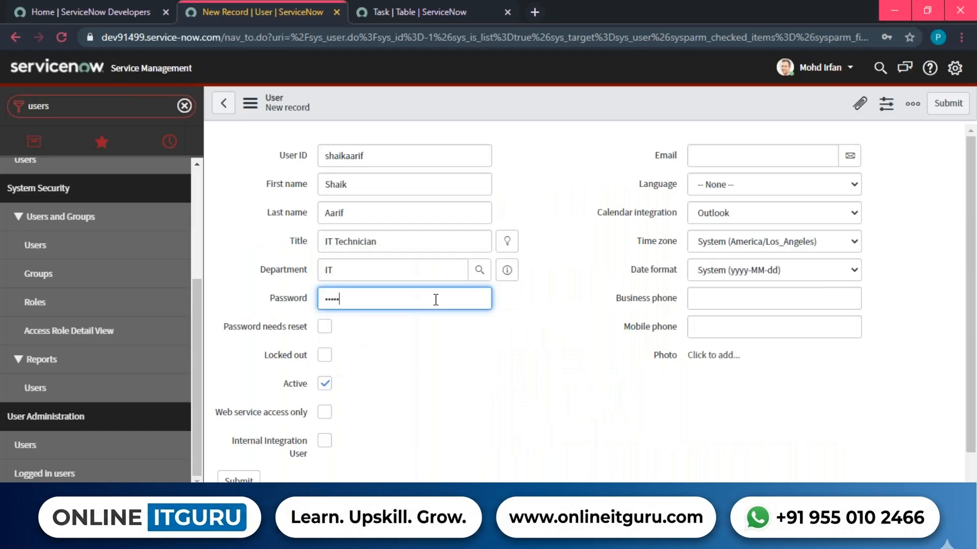
type("•••••••••••")
key("Tab")
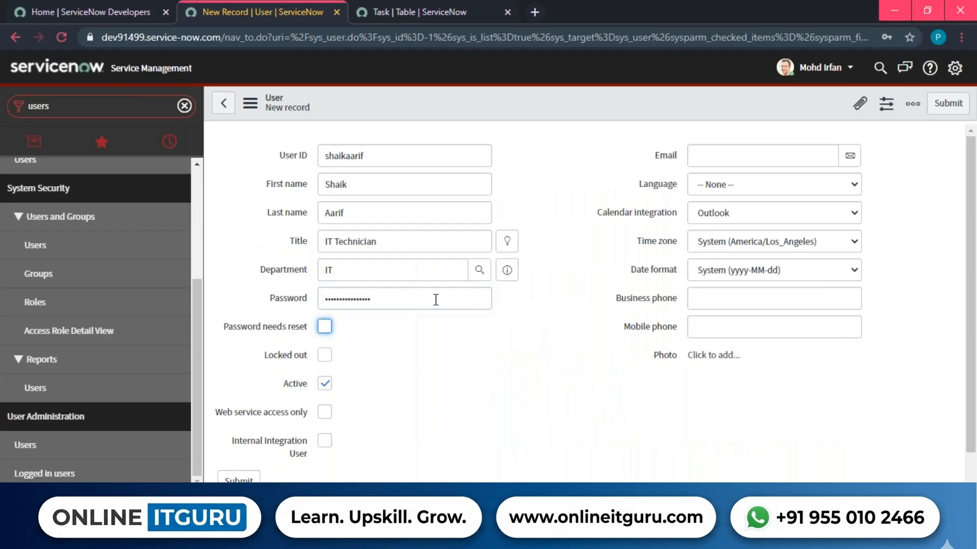
left_click(448, 390)
left_click_drag(264, 303, 305, 300)
left_click(442, 334)
left_click(413, 305)
left_click_drag(241, 333, 312, 336)
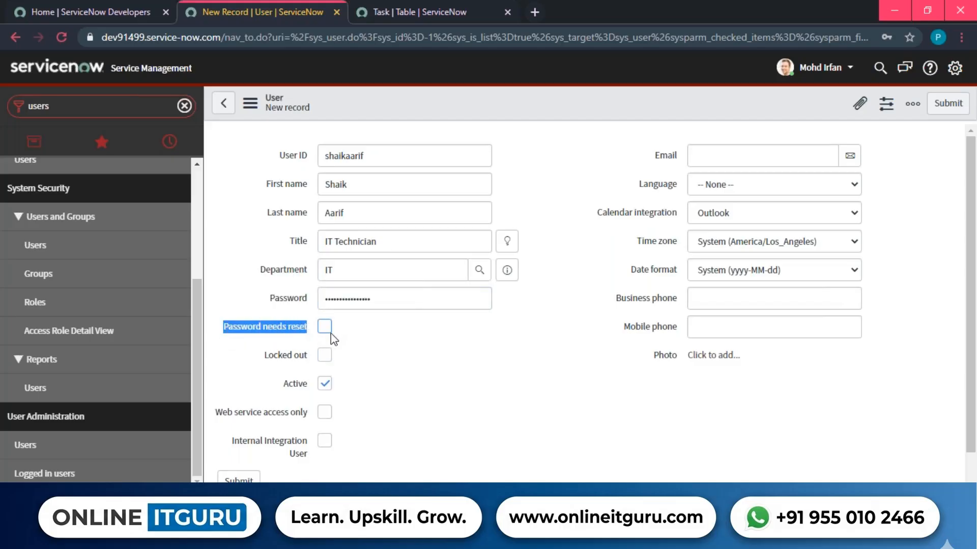
Tick Password needs reset, then highlight the User ID and password for explanation.
left_click(325, 327)
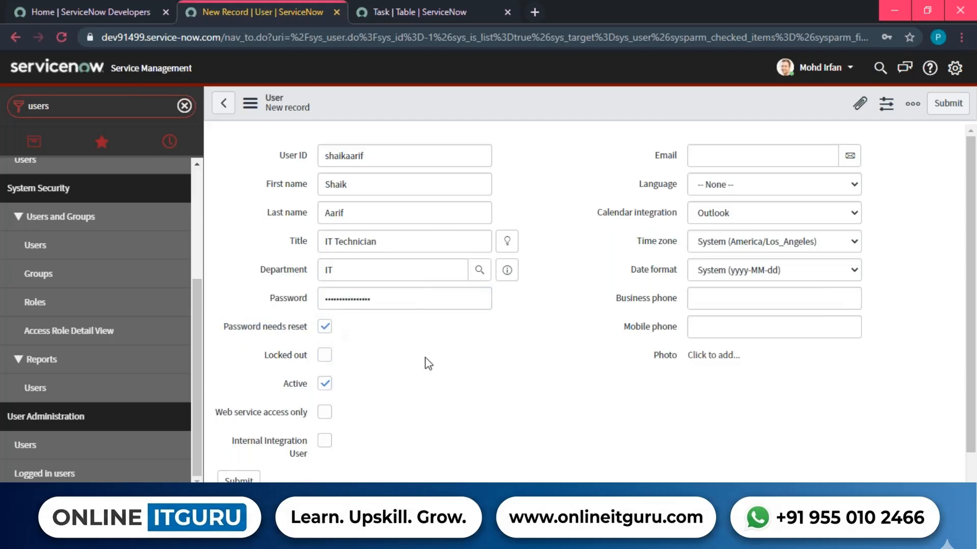
double_click(407, 295)
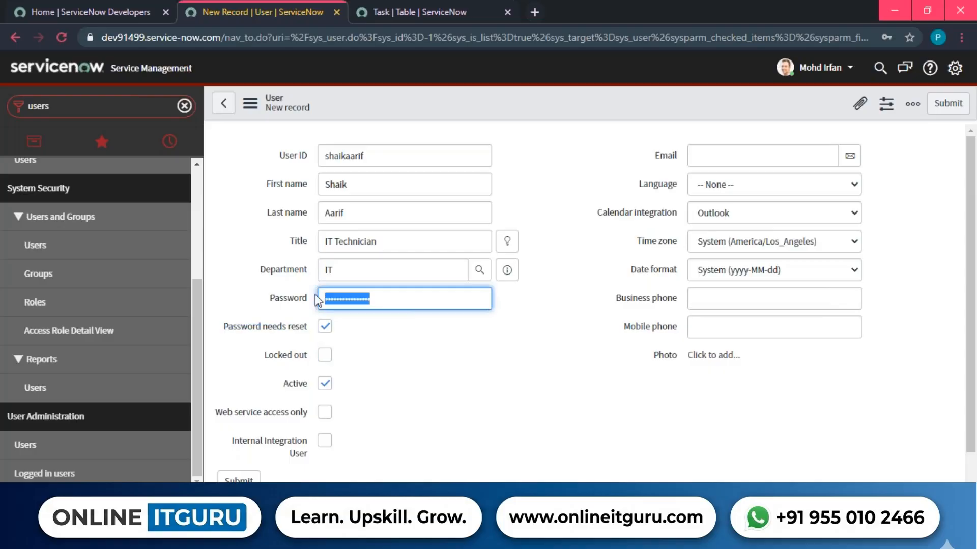
left_click_drag(386, 155, 321, 156)
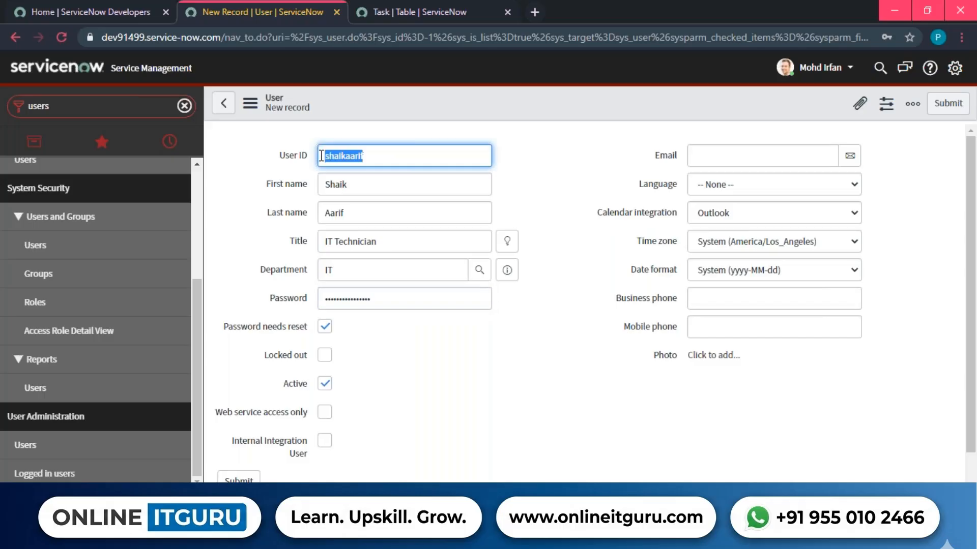
left_click(514, 168)
left_click(382, 299)
double_click(382, 299)
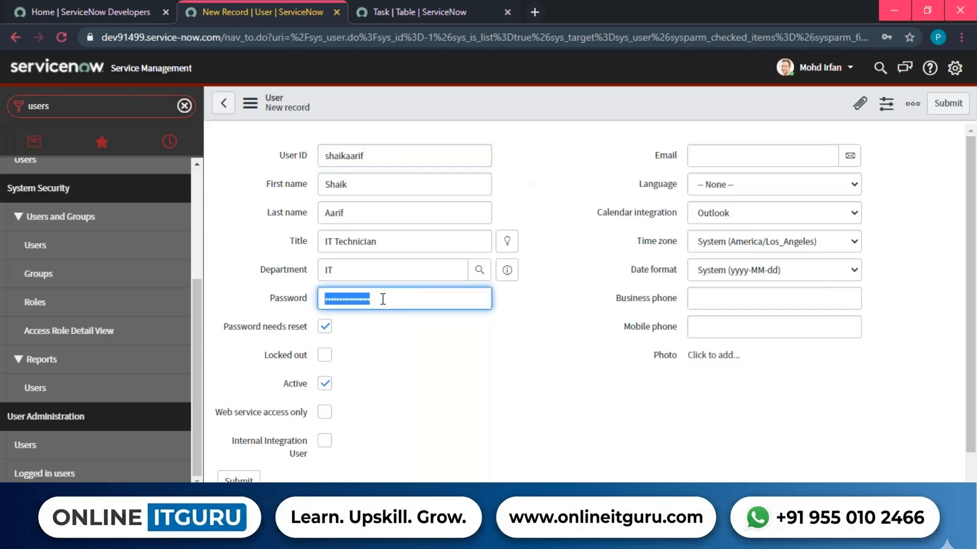
left_click_drag(220, 331, 311, 333)
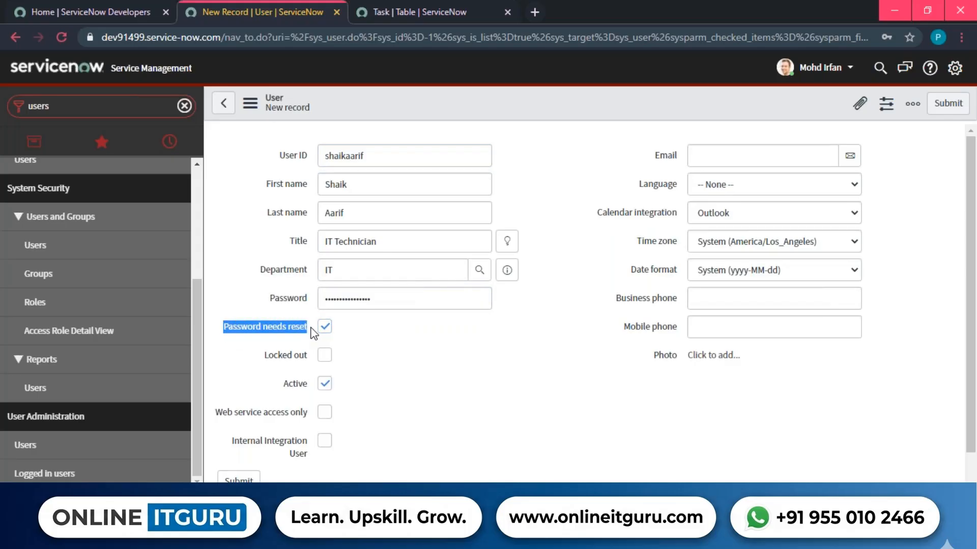
left_click(388, 331)
Fill in the user's e-mail address in the Email field and show the Language choices.
left_click(706, 151)
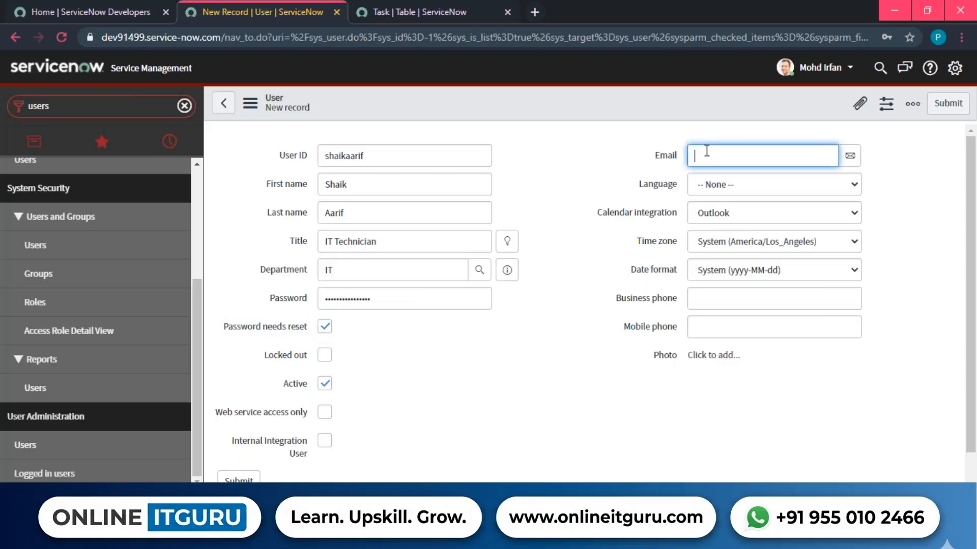
key("Tab")
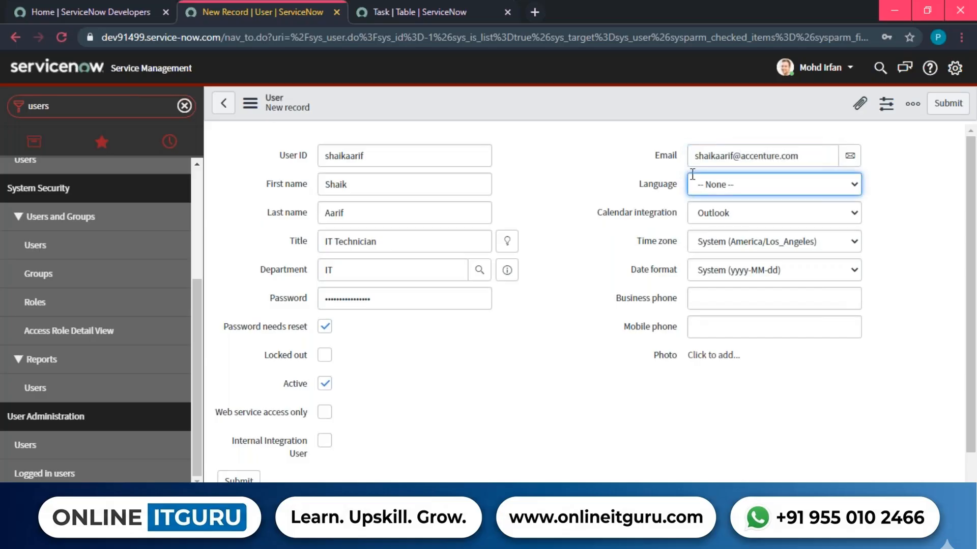
left_click_drag(632, 185, 682, 179)
left_click(650, 193)
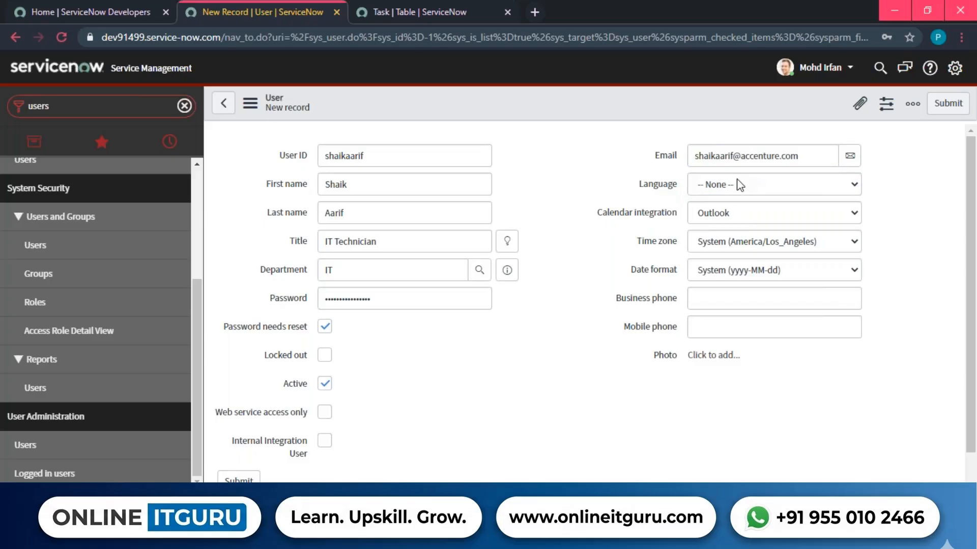
left_click(741, 185)
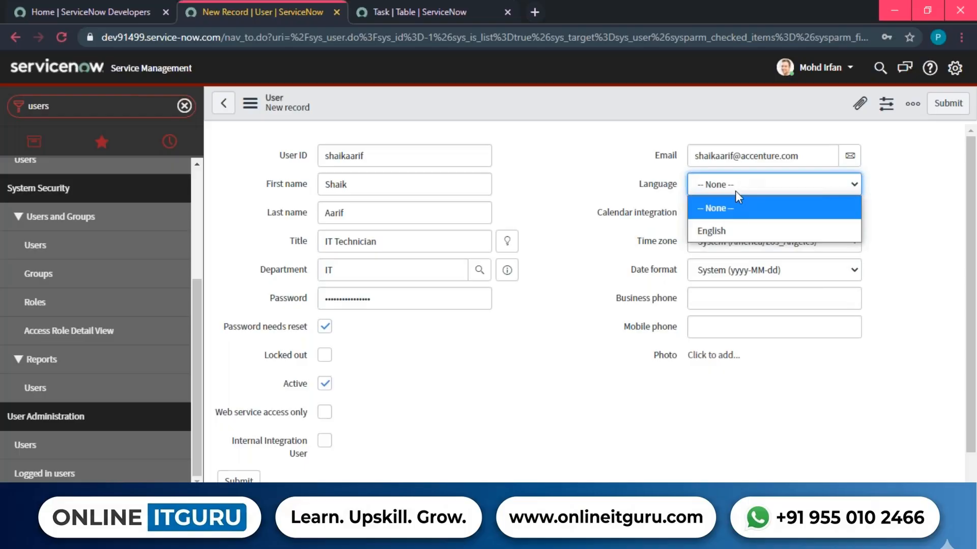
Set Language to English and keep Outlook as the calendar integration.
left_click(728, 224)
left_click_drag(617, 200, 681, 196)
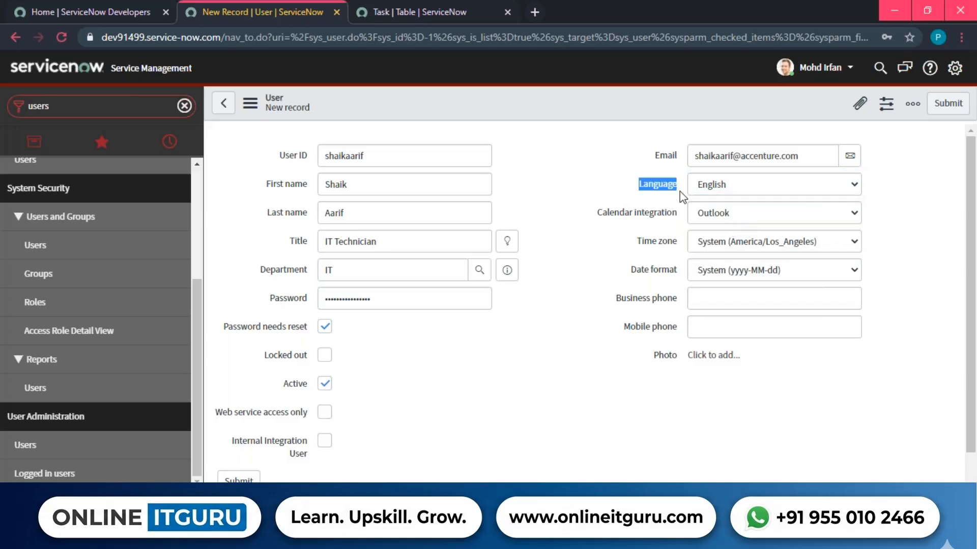
left_click_drag(587, 215, 680, 216)
left_click(640, 236)
left_click(729, 217)
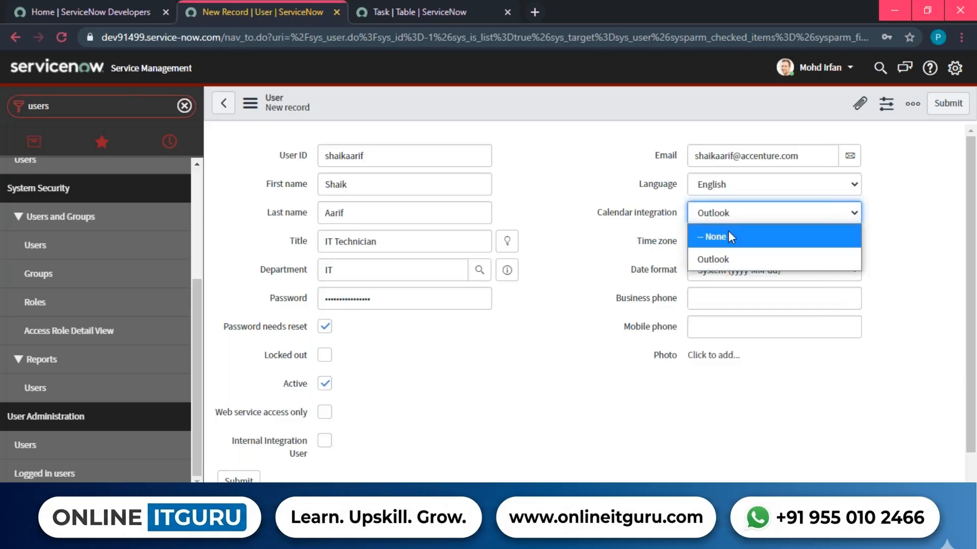
left_click(729, 259)
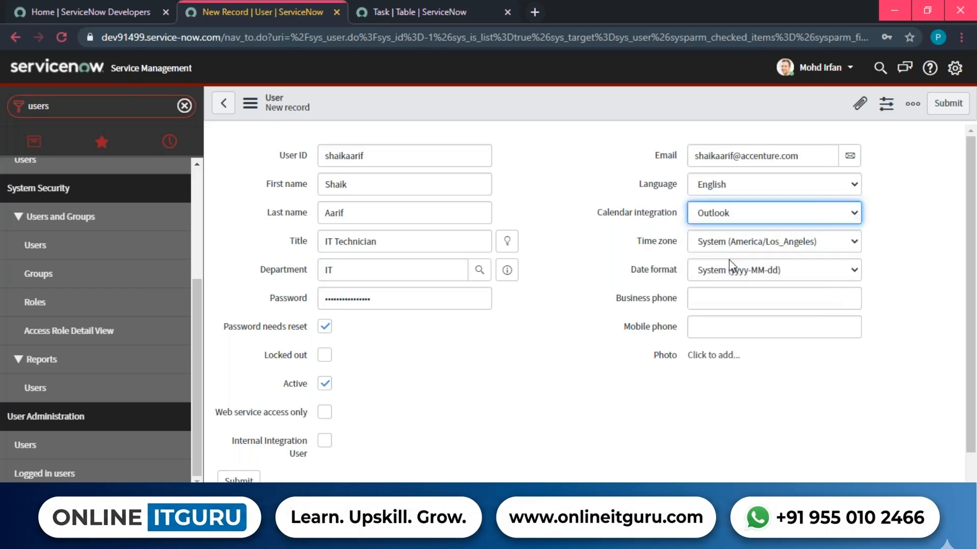
left_click_drag(587, 215, 674, 213)
left_click(647, 237)
left_click_drag(636, 242, 687, 244)
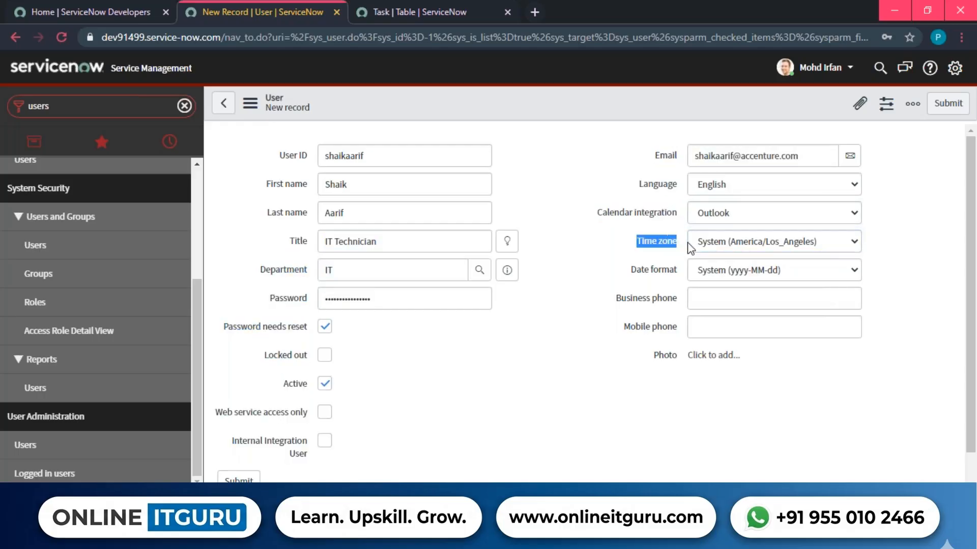
Set the time zone to Europe/Berlin and the date format to MM-dd-yyyy.
left_click(807, 244)
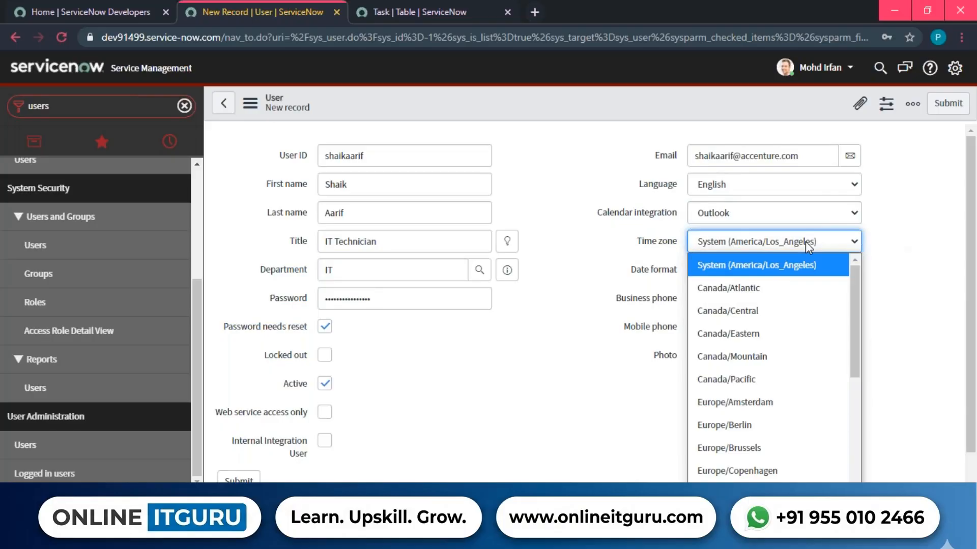
left_click(765, 425)
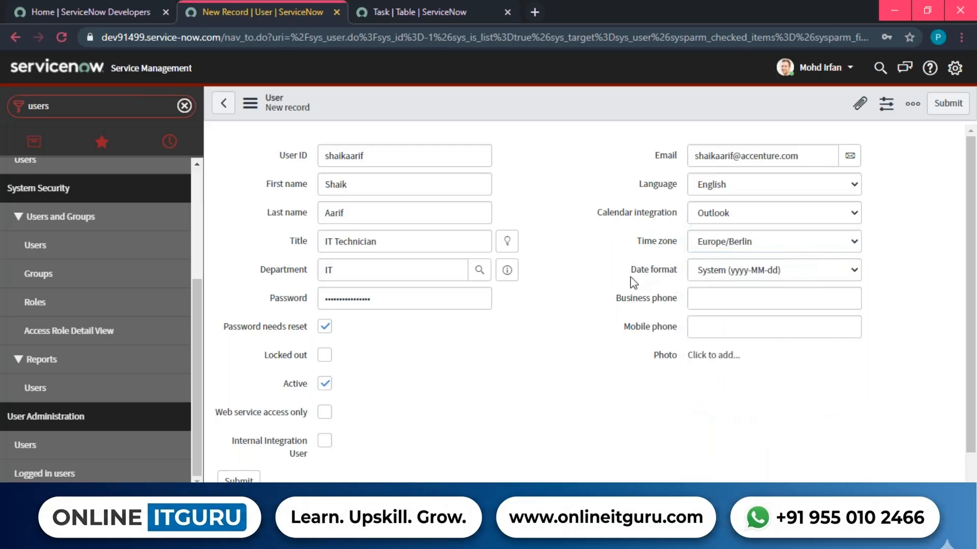
left_click_drag(630, 278, 700, 268)
left_click(728, 268)
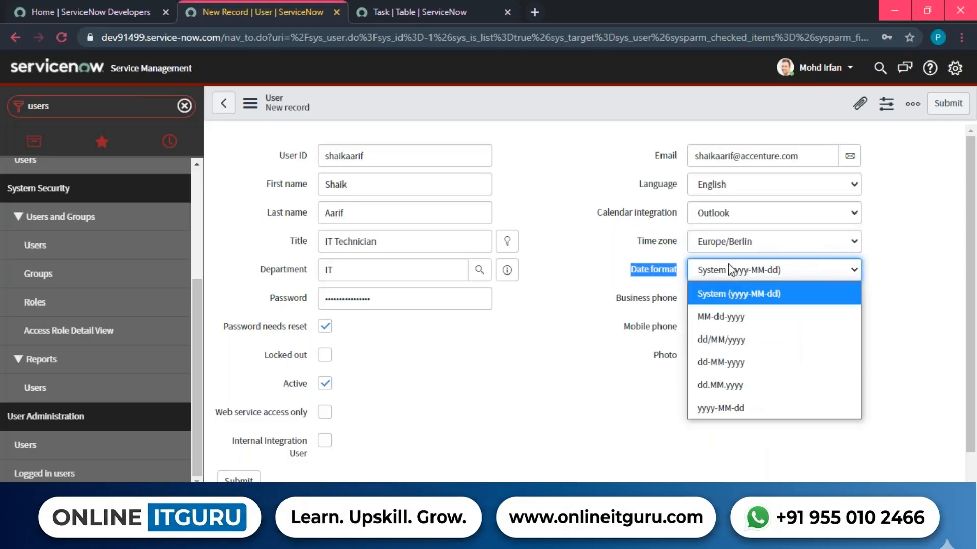
left_click(733, 315)
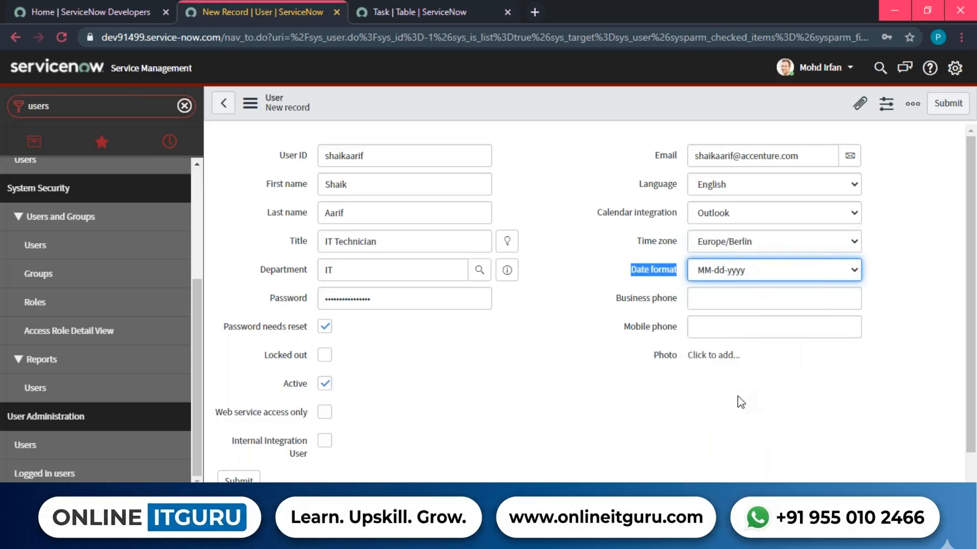
left_click(737, 401)
left_click(733, 301)
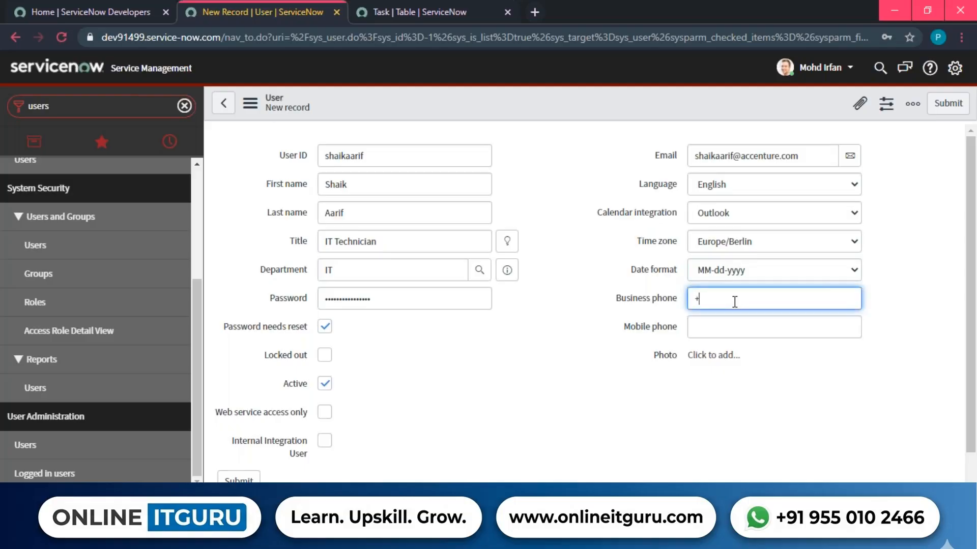
Enter the user's business phone number, leaving Mobile phone empty.
key("Tab")
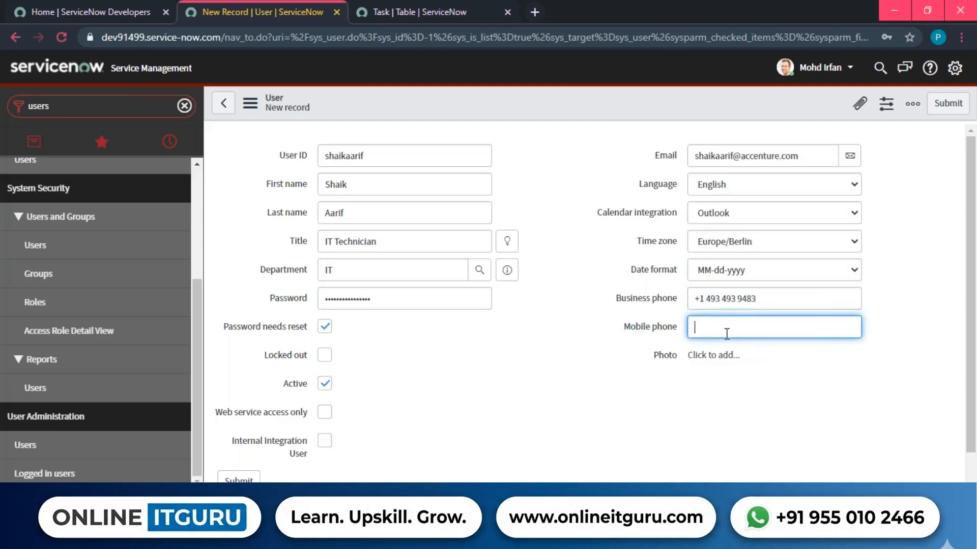
left_click_drag(612, 297, 684, 299)
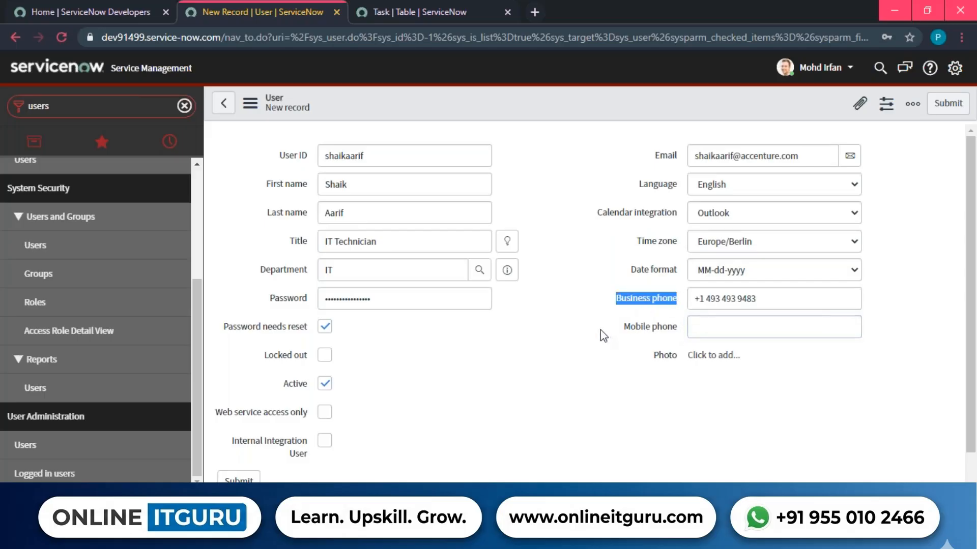
left_click_drag(608, 327, 685, 329)
left_click_drag(639, 375, 734, 356)
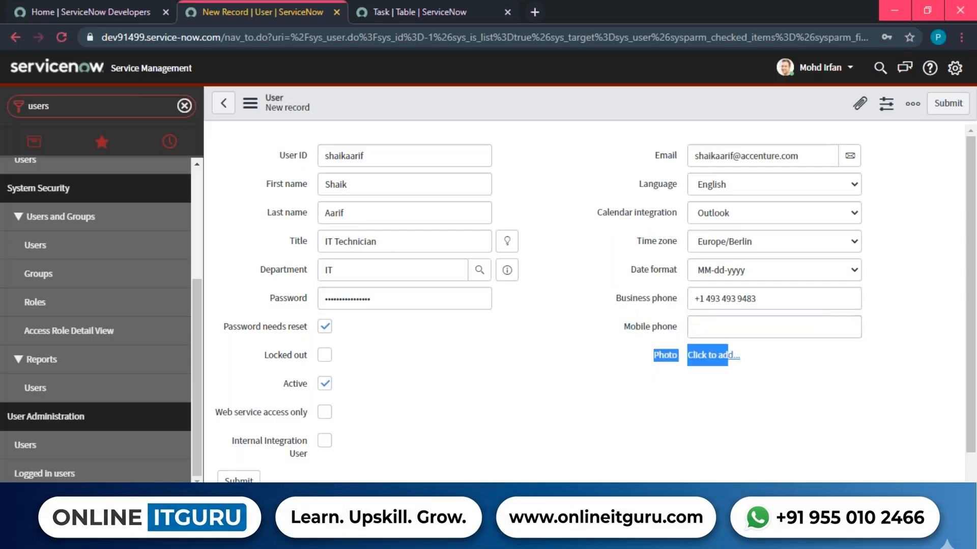
left_click(756, 374)
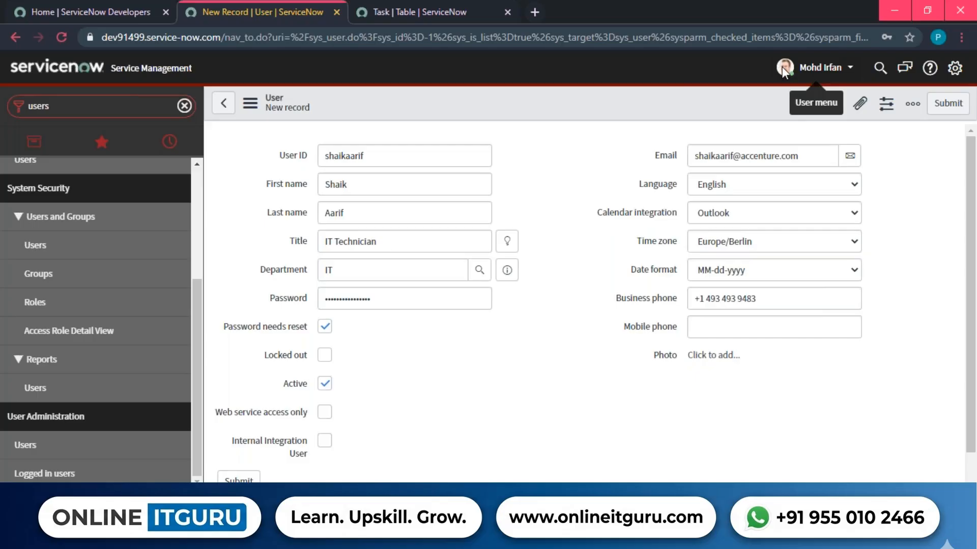
scroll(583, 207, "down", 2)
left_click_drag(260, 282, 316, 282)
left_click(486, 307)
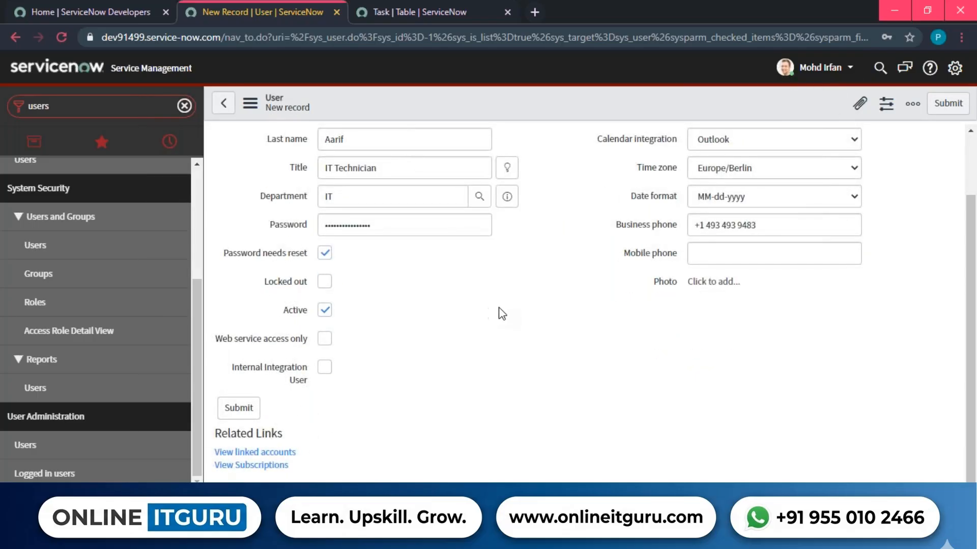
scroll(502, 310, "up", 2)
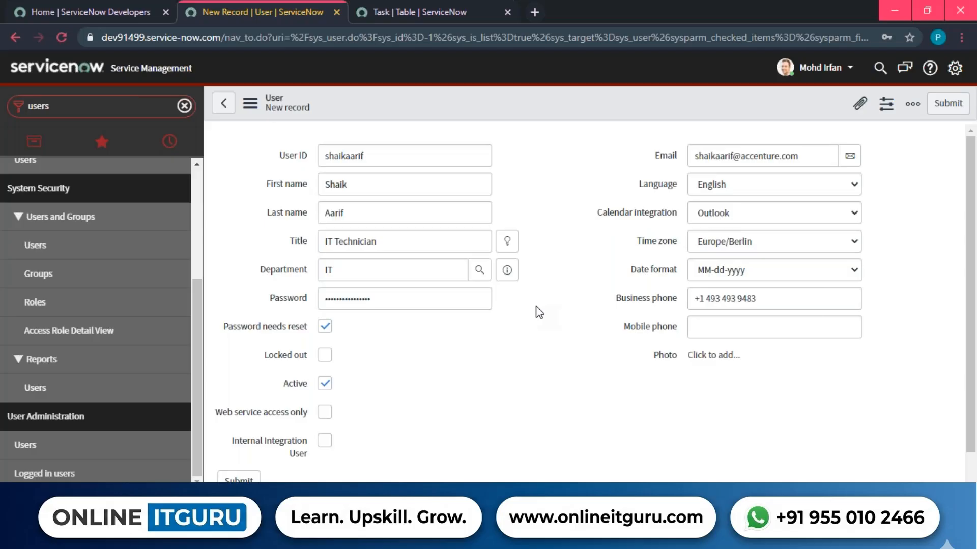
left_click_drag(253, 356, 321, 359)
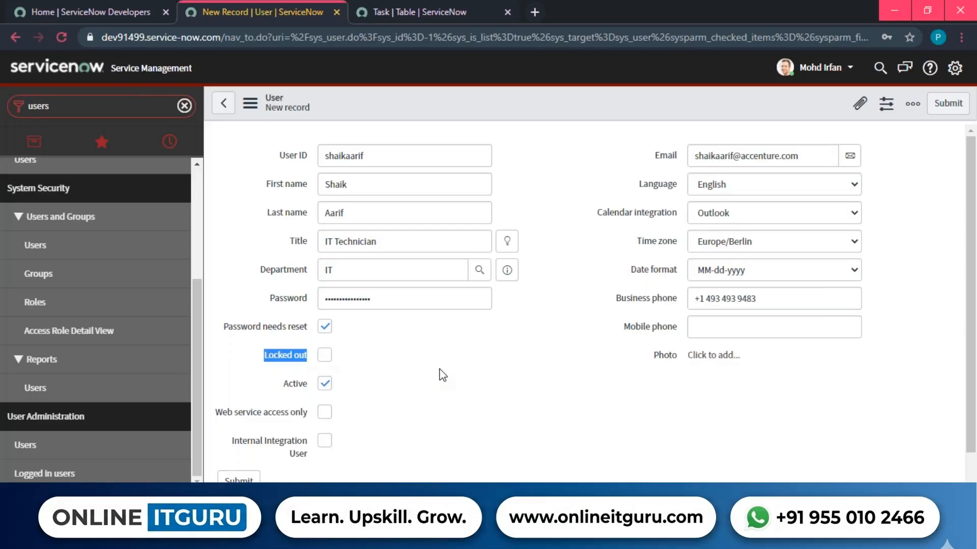
left_click(382, 388)
left_click(324, 355)
left_click(474, 377)
left_click_drag(262, 356, 315, 356)
left_click(449, 368)
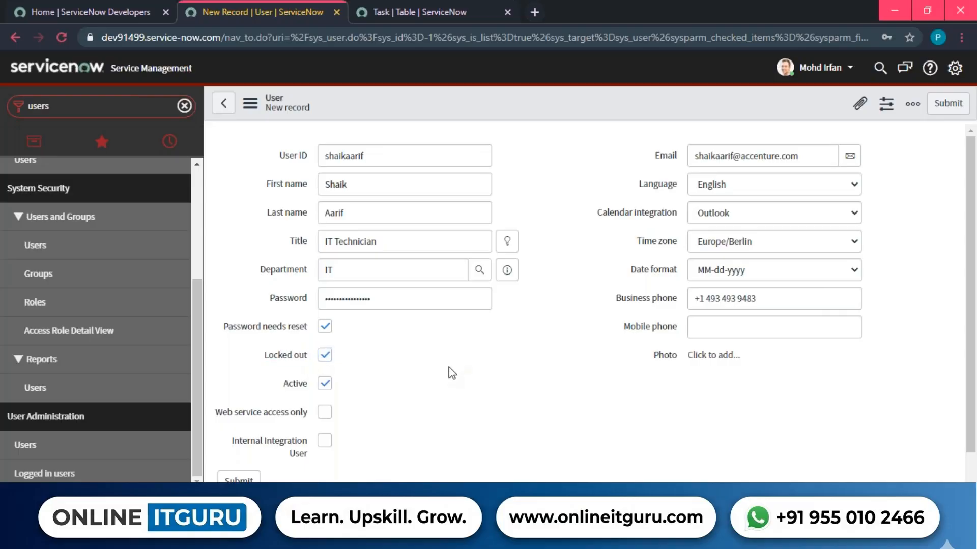
left_click_drag(407, 155, 325, 155)
left_click(548, 165)
left_click(324, 356)
double_click(310, 386)
left_click(456, 381)
scroll(404, 375, "down", 2)
left_click_drag(216, 333, 312, 380)
left_click(467, 367)
scroll(466, 367, "up", 2)
left_click_drag(257, 149, 732, 420)
left_click(554, 292)
Submit the new user without saving the browser password, then sort Users by Created, newest first.
left_click(942, 107)
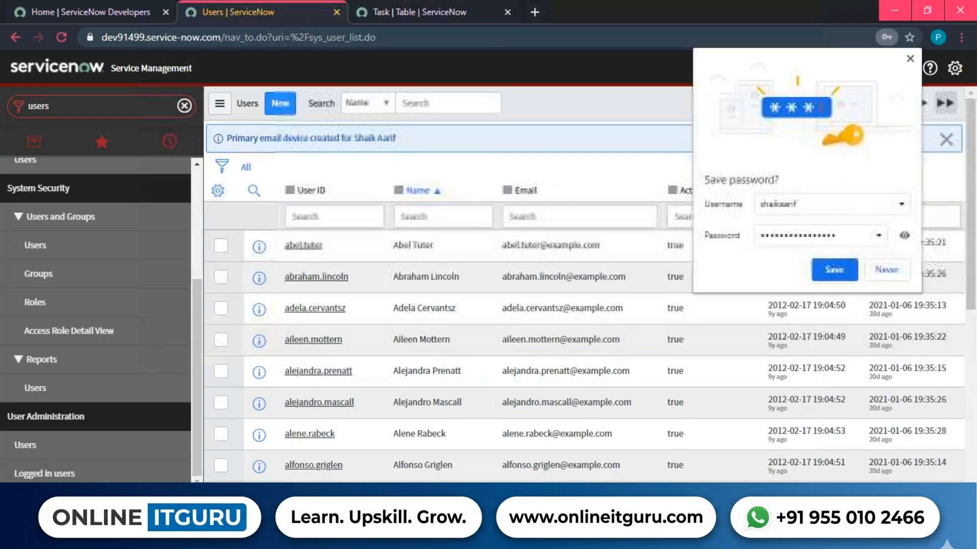
left_click(887, 270)
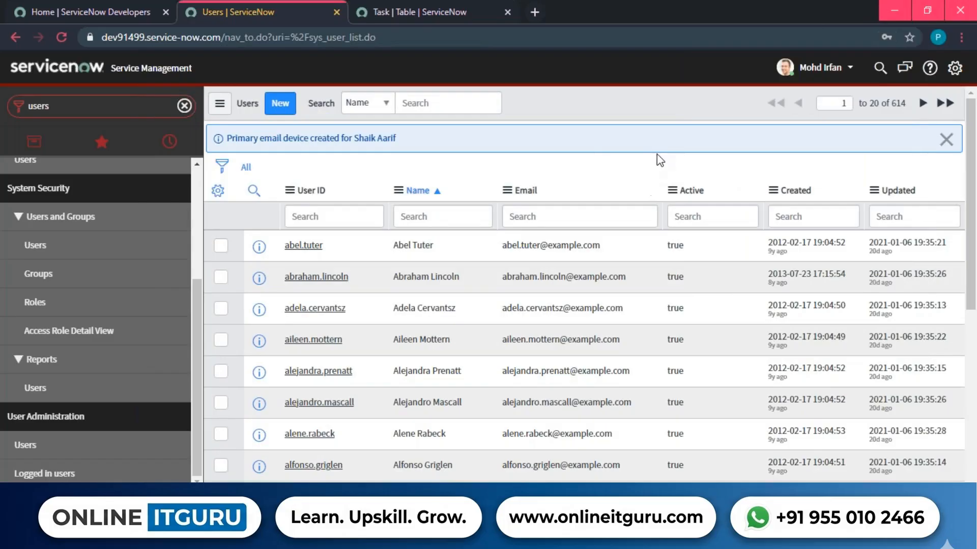
left_click(945, 140)
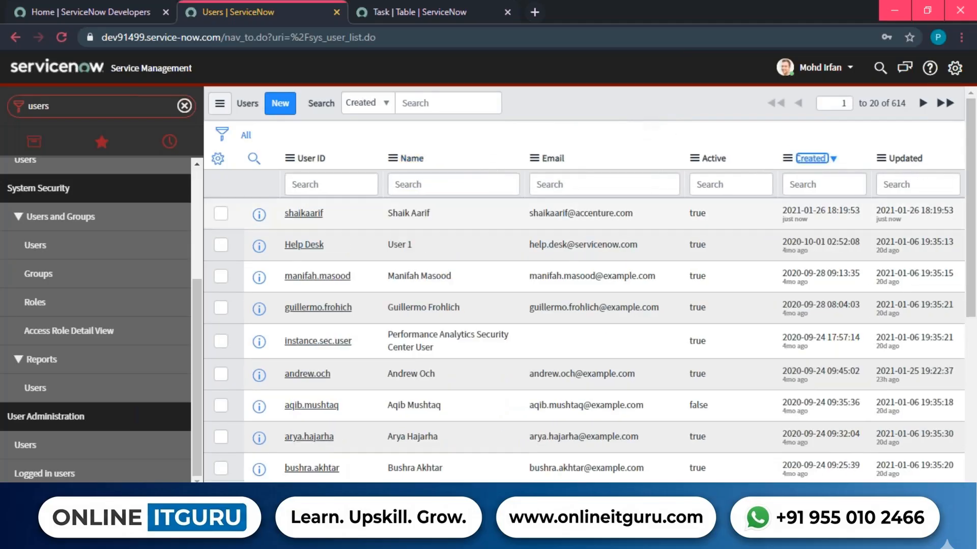
left_click_drag(283, 213, 733, 221)
left_click(733, 221)
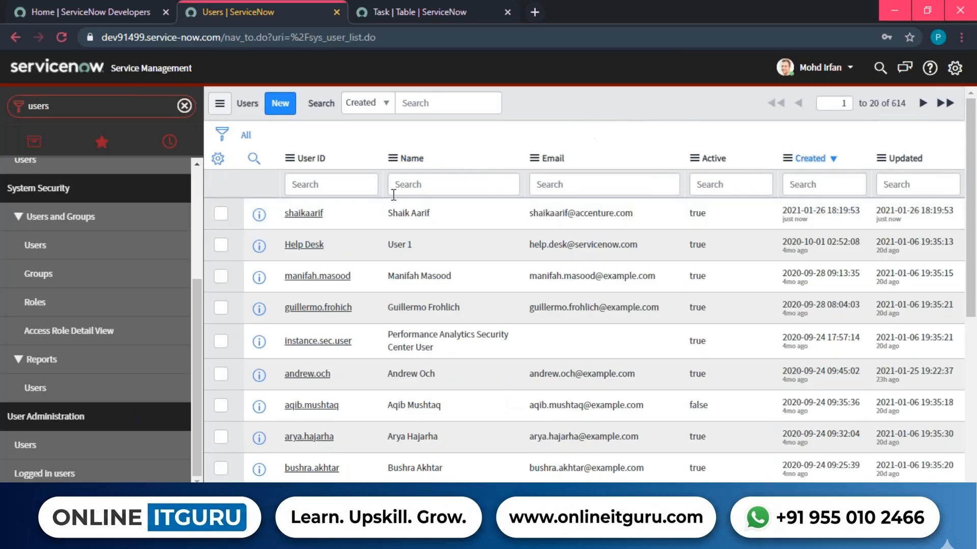